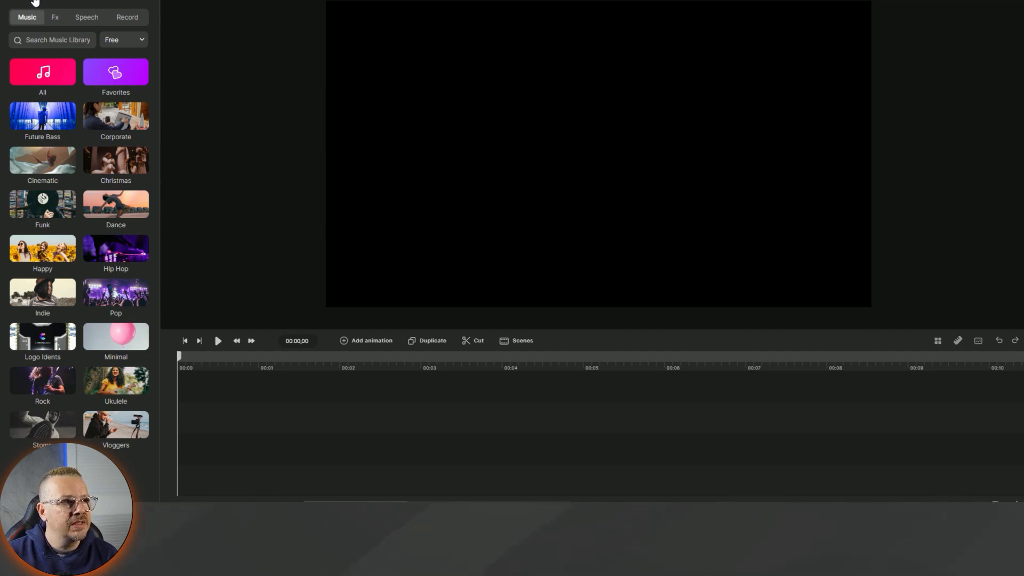
- Find the free Wood Wall background in Elements > Backgrounds and drag it onto the timeline
{"action": "left_click", "coordinate": [35, 1]}
{"action": "left_click", "coordinate": [112, 61]}
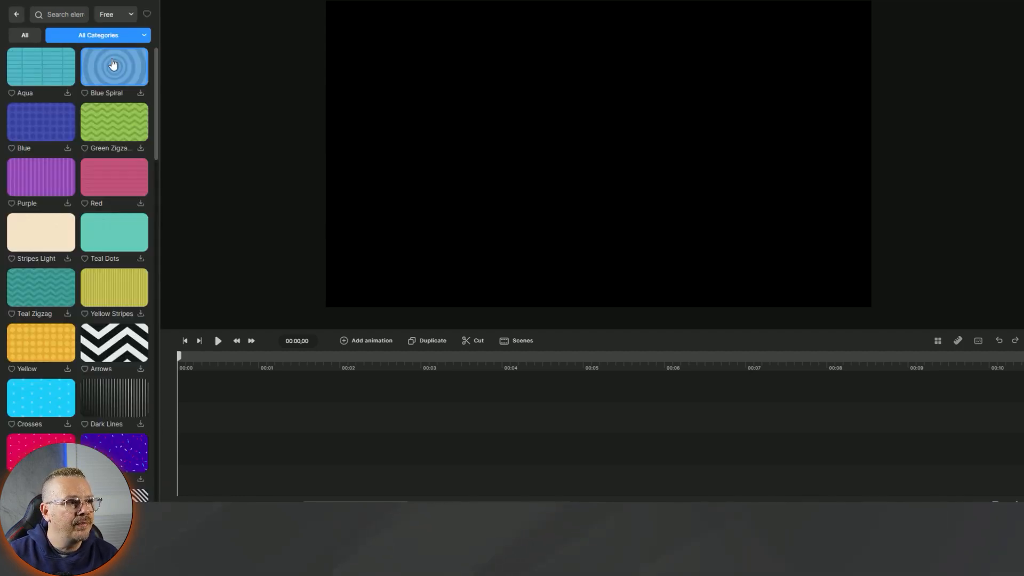
{"action": "left_click", "coordinate": [128, 17]}
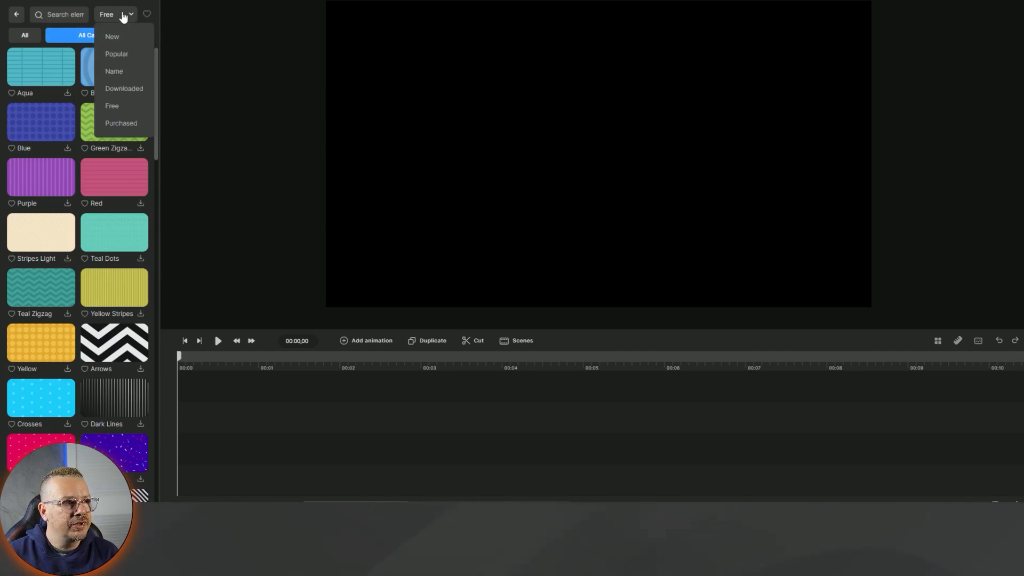
{"action": "left_click", "coordinate": [125, 16]}
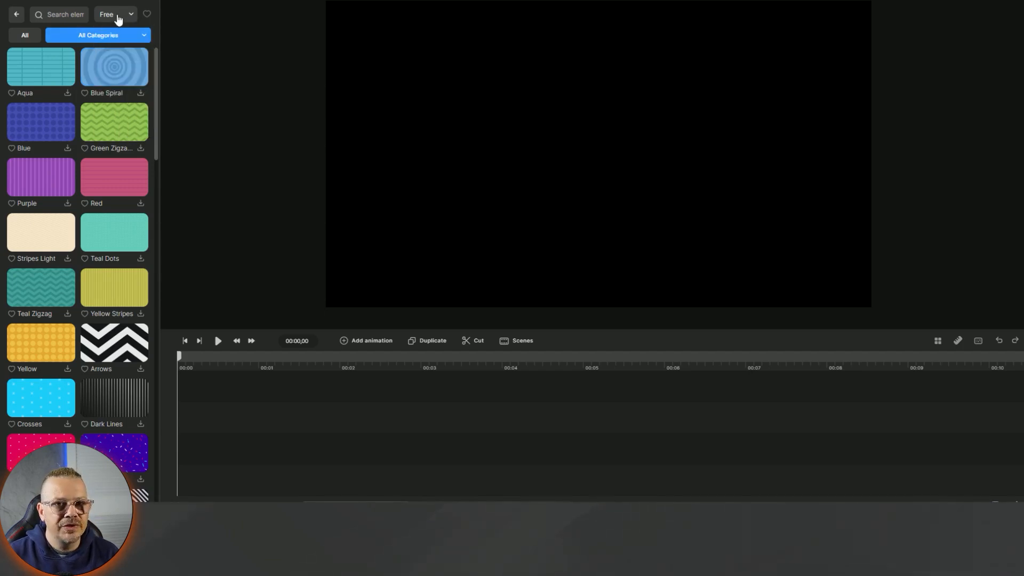
{"action": "scroll", "coordinate": [126, 152], "scroll_direction": "down", "scroll_amount": 15}
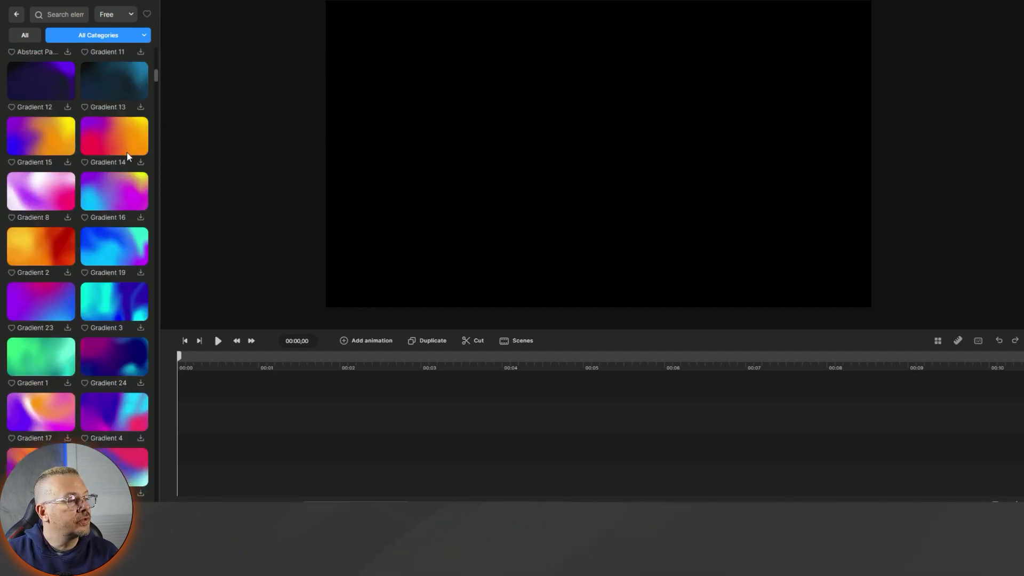
{"action": "scroll", "coordinate": [126, 154], "scroll_direction": "down", "scroll_amount": 5}
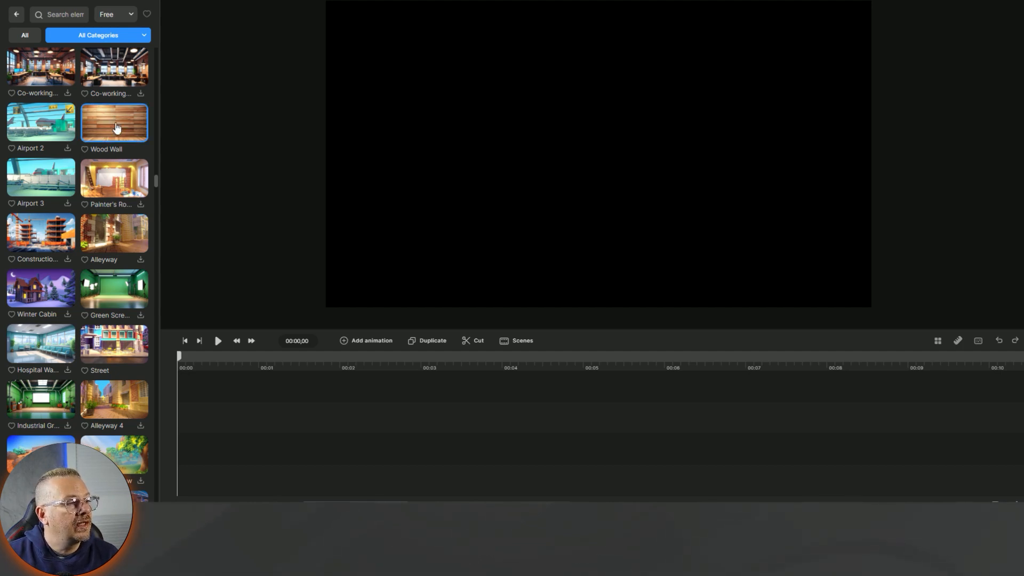
{"action": "left_click_drag", "start_coordinate": [117, 128], "coordinate": [187, 419]}
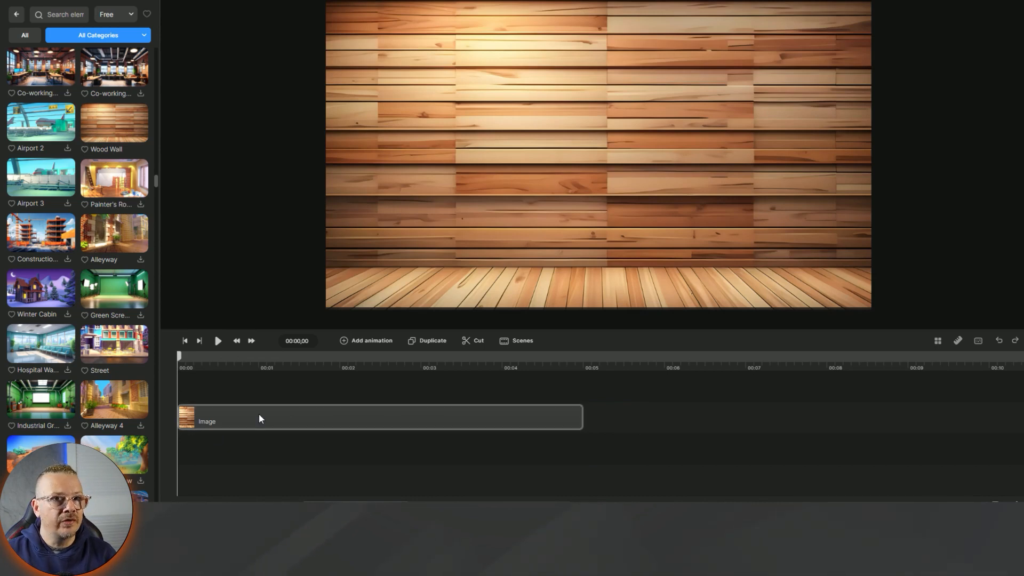
- Switch the canvas resolution to Vertical 1080×1920
{"action": "left_click", "coordinate": [148, 0]}
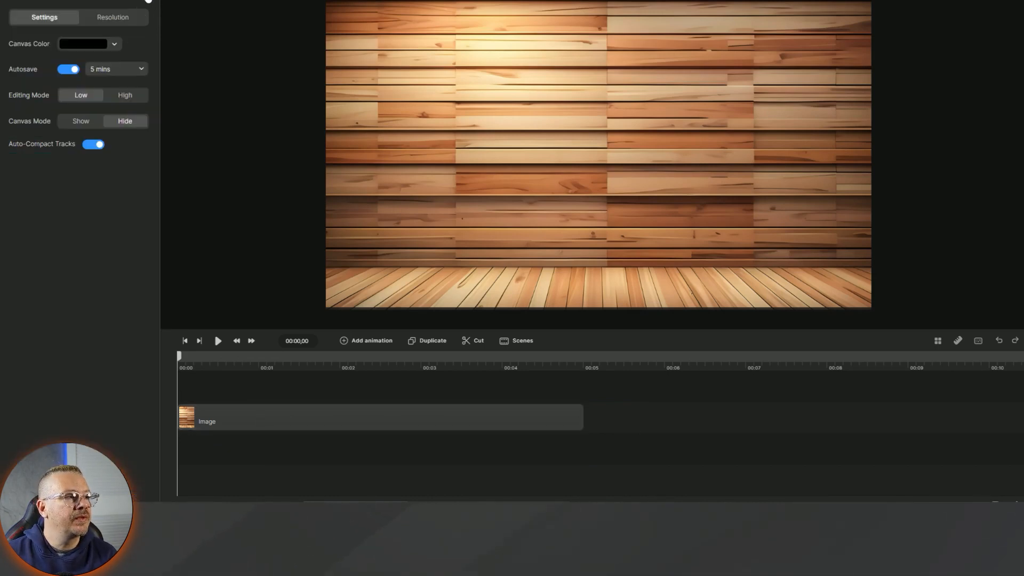
{"action": "left_click", "coordinate": [113, 18]}
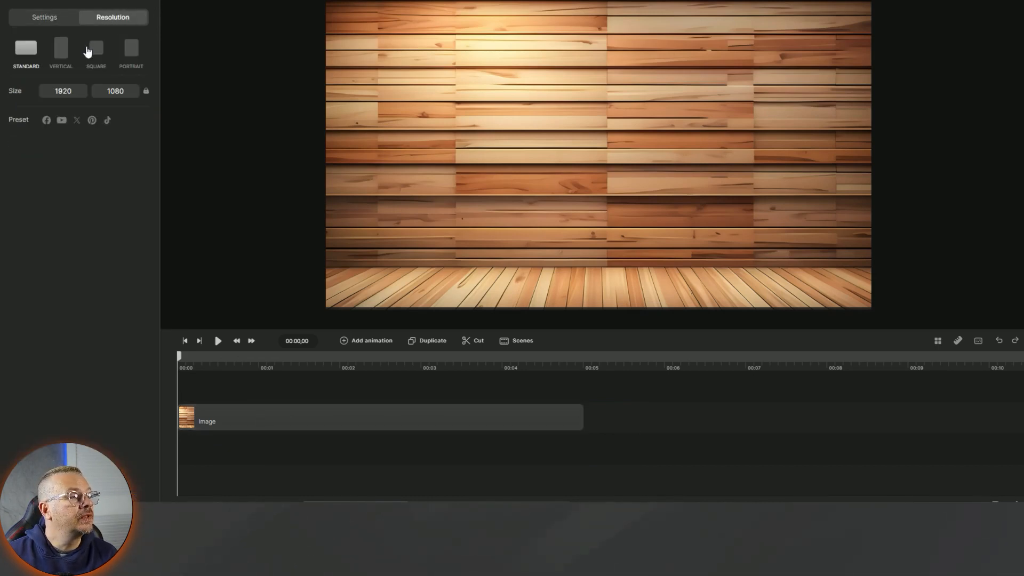
{"action": "left_click", "coordinate": [63, 53]}
- Scale the Wood Wall image up to about 176% so it covers the whole frame
{"action": "left_click", "coordinate": [566, 184]}
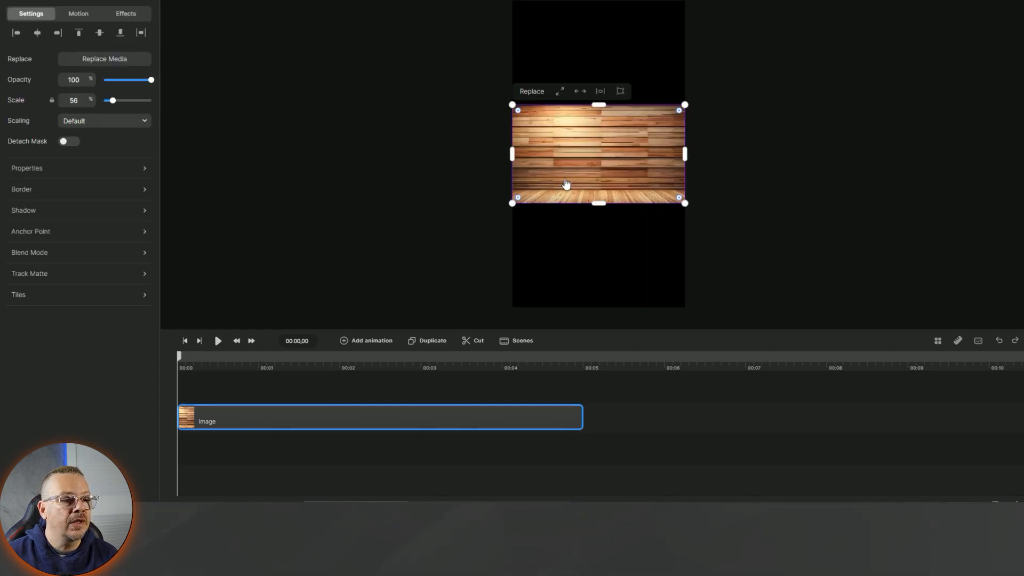
{"action": "left_click_drag", "start_coordinate": [512, 204], "coordinate": [343, 322]}
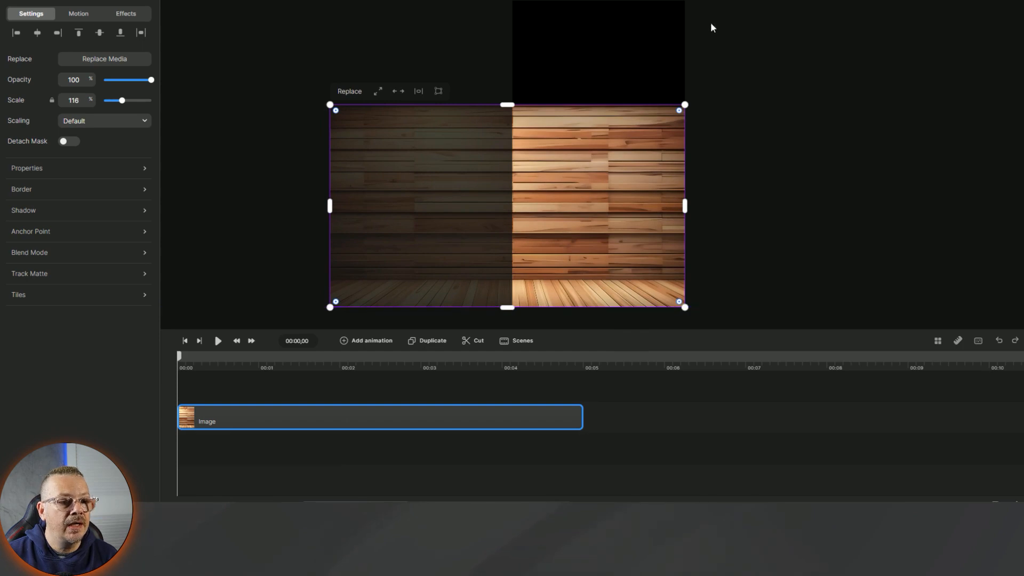
{"action": "left_click_drag", "start_coordinate": [685, 105], "coordinate": [854, 1]}
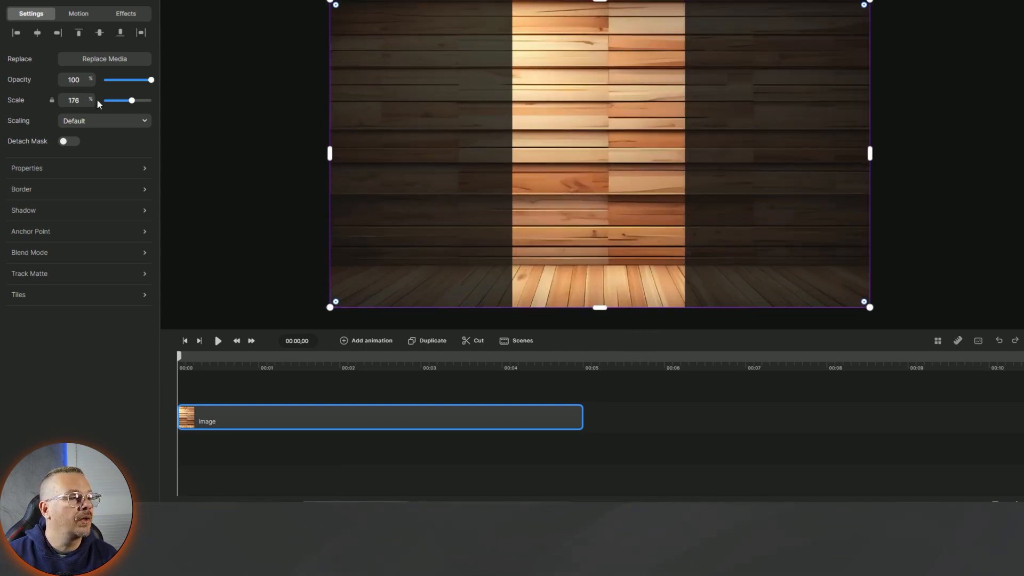
{"action": "left_click", "coordinate": [35, 1]}
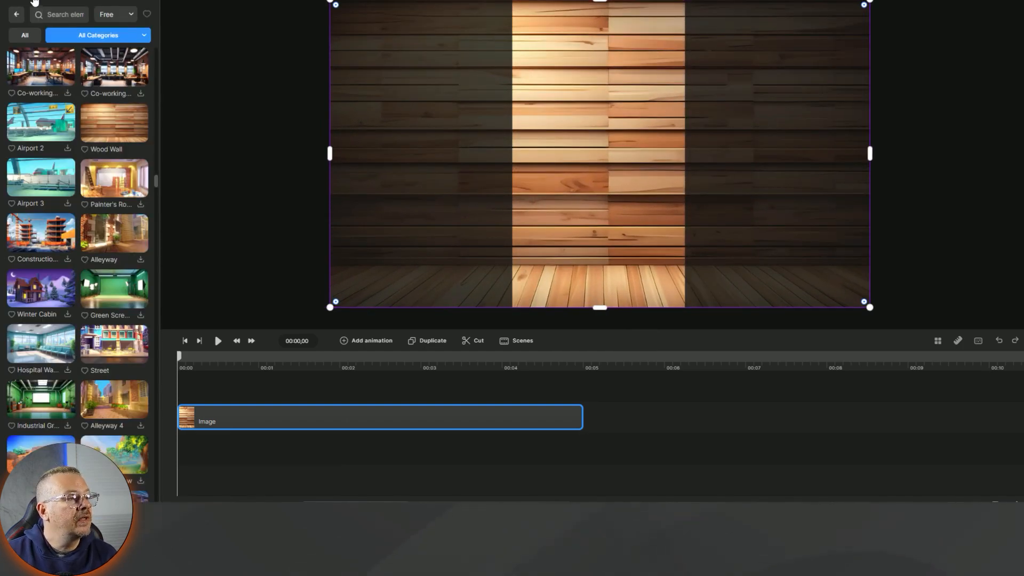
- Look through the Characters library, then bring up the 3D Creator list with Lenka, Tom, Danny and Bella
{"action": "left_click", "coordinate": [17, 15]}
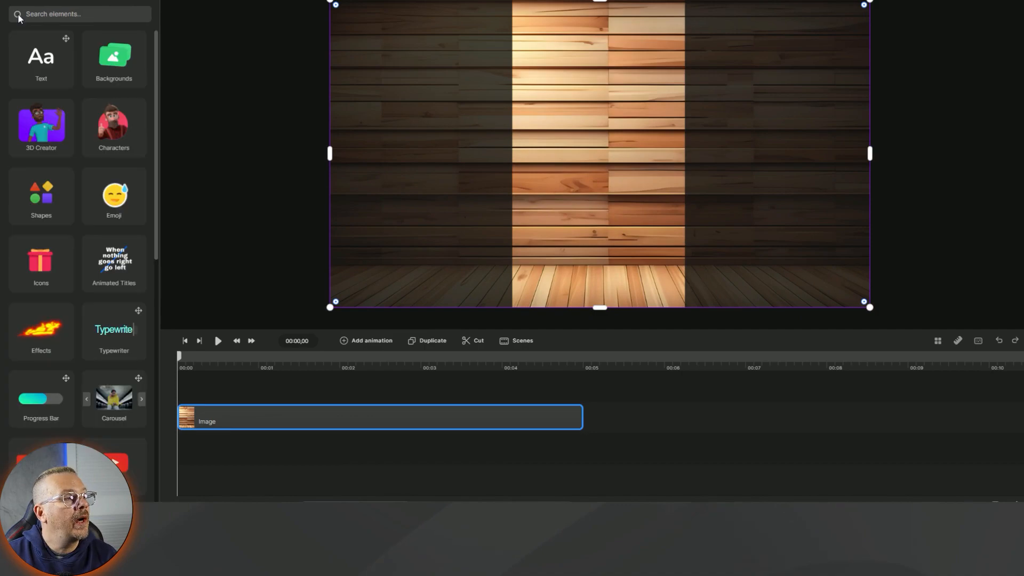
{"action": "left_click", "coordinate": [113, 131]}
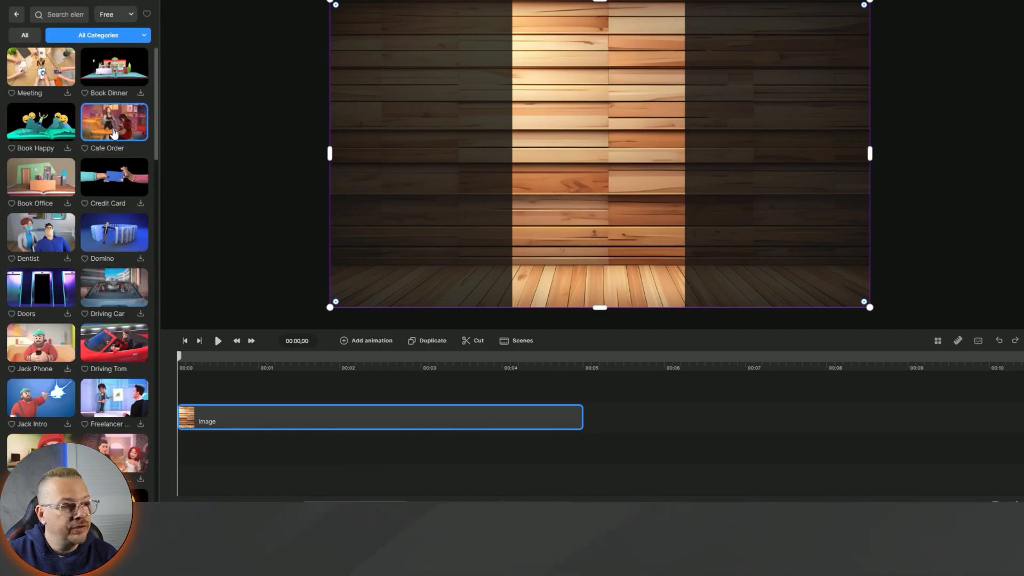
{"action": "scroll", "coordinate": [114, 133], "scroll_direction": "down", "scroll_amount": 10}
{"action": "scroll", "coordinate": [113, 133], "scroll_direction": "down", "scroll_amount": 10}
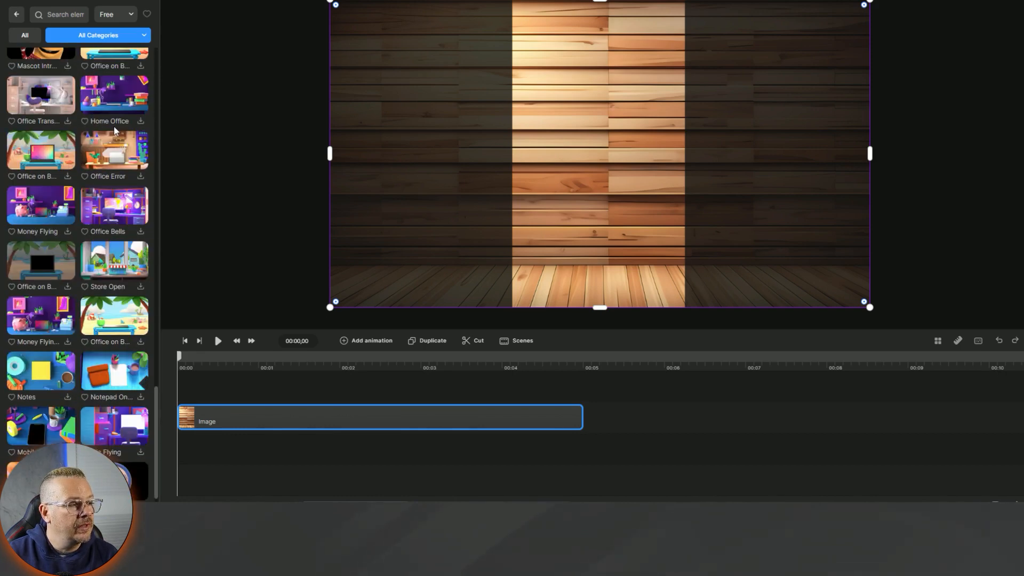
{"action": "scroll", "coordinate": [114, 131], "scroll_direction": "up", "scroll_amount": 20}
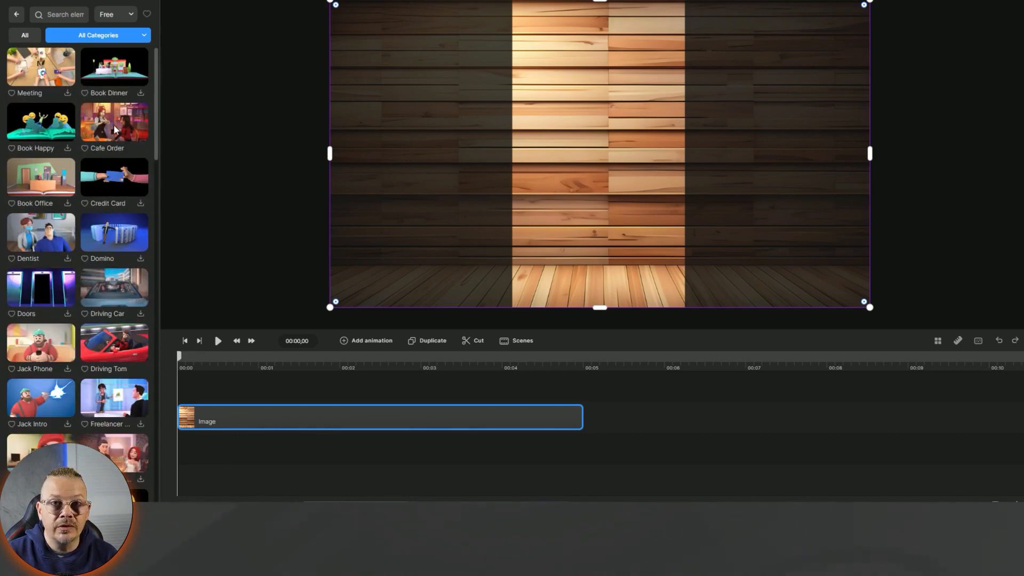
{"action": "left_click", "coordinate": [16, 14]}
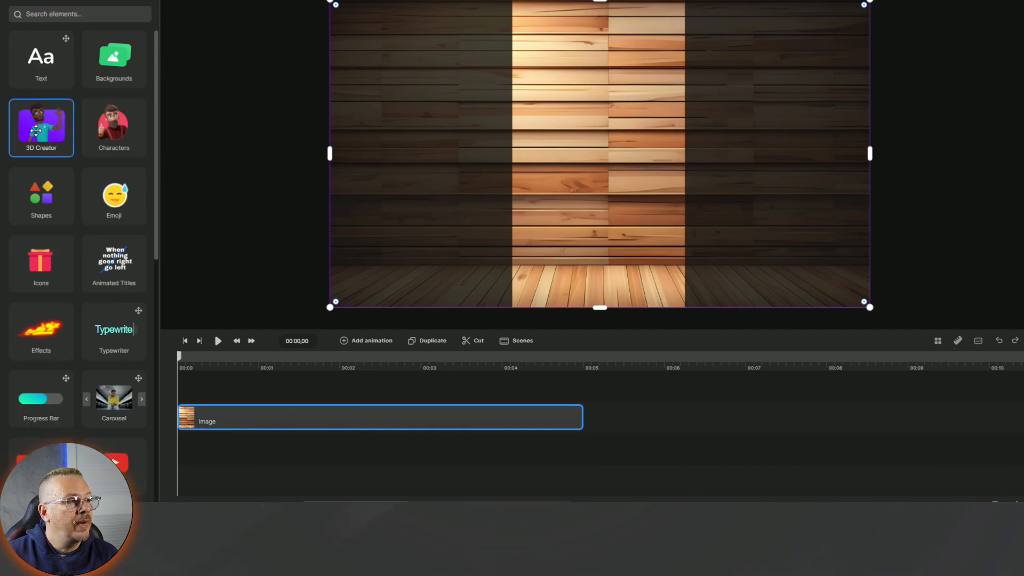
{"action": "left_click", "coordinate": [36, 130]}
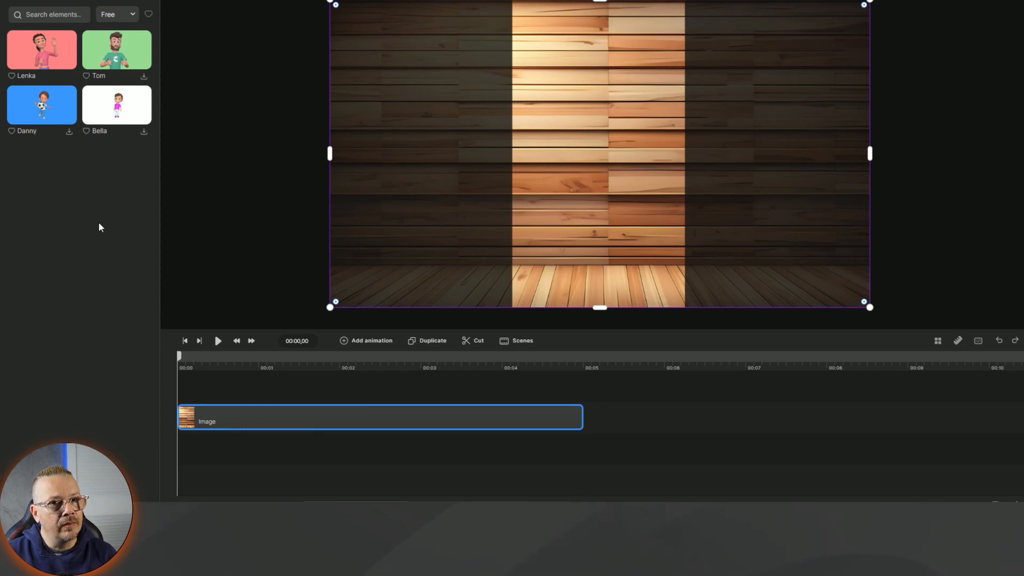
- Drop the Tom 3D character onto the timeline and enlarge him in the centre of the wood wall
{"action": "left_click_drag", "start_coordinate": [117, 50], "coordinate": [203, 384]}
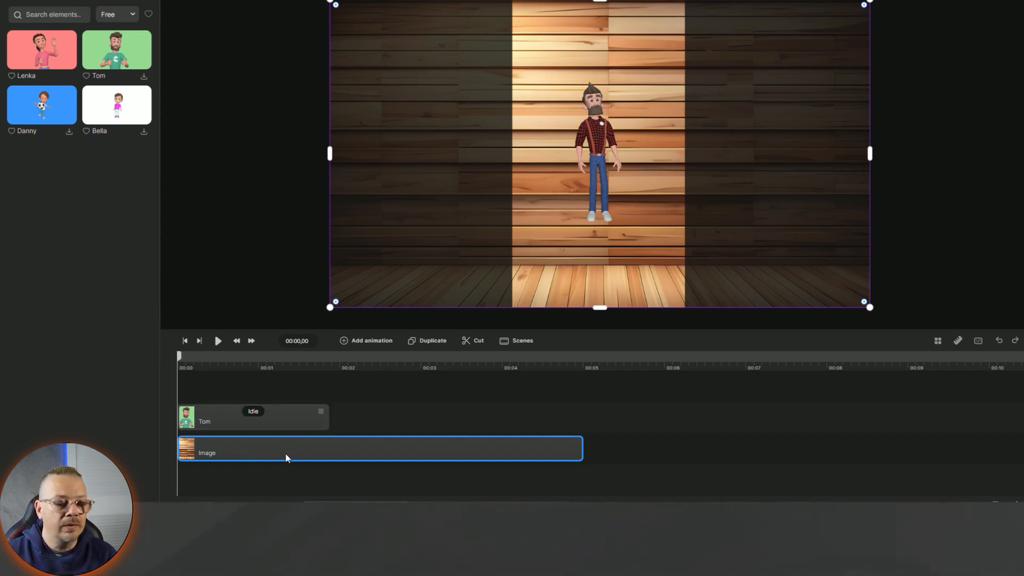
{"action": "left_click", "coordinate": [598, 155]}
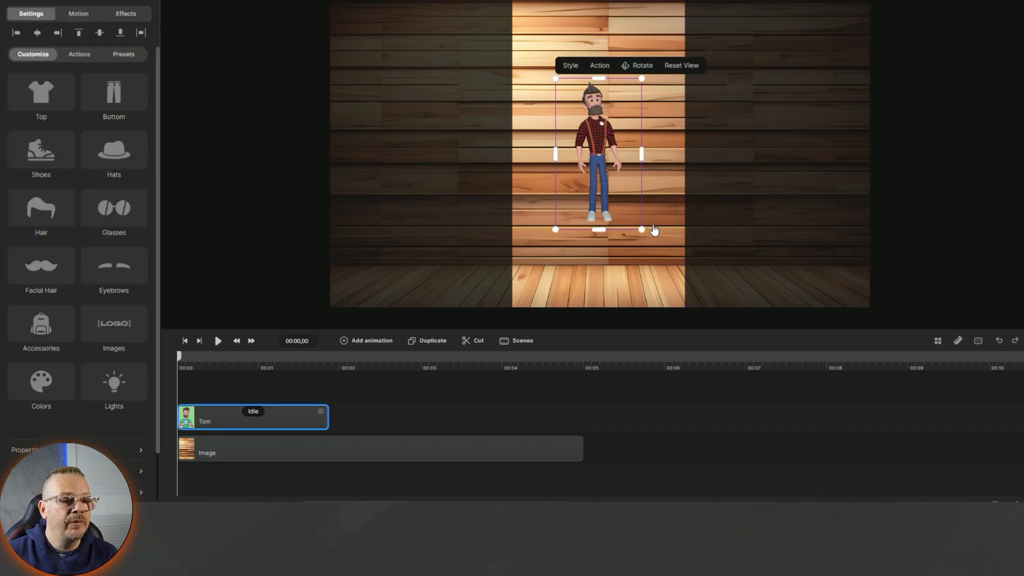
{"action": "left_click_drag", "start_coordinate": [643, 230], "coordinate": [692, 294]}
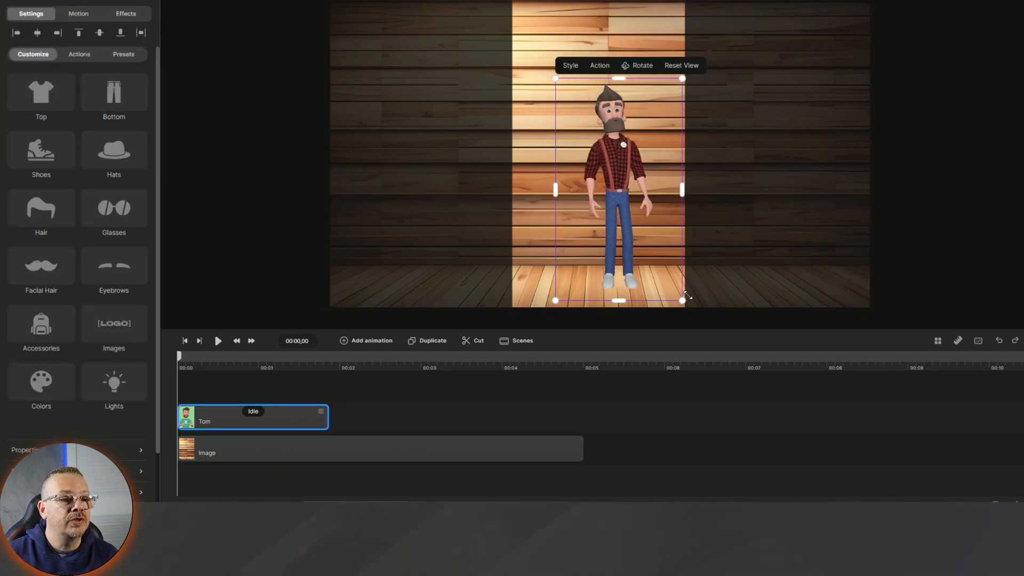
{"action": "left_click_drag", "start_coordinate": [553, 76], "coordinate": [504, 38]}
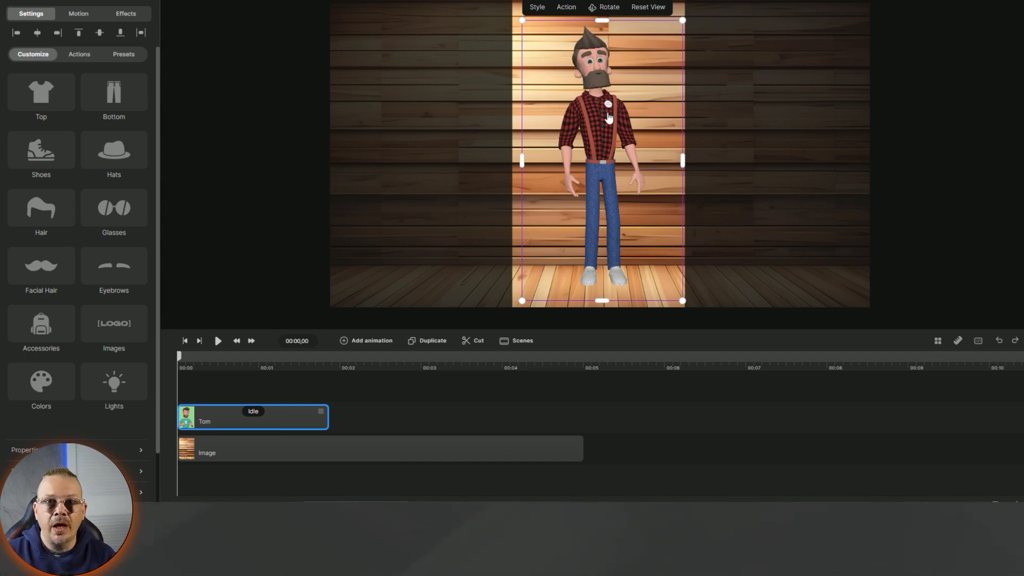
- Browse Tom's preset looks, then dress him in the grey Open Jacket
{"action": "left_click", "coordinate": [124, 53]}
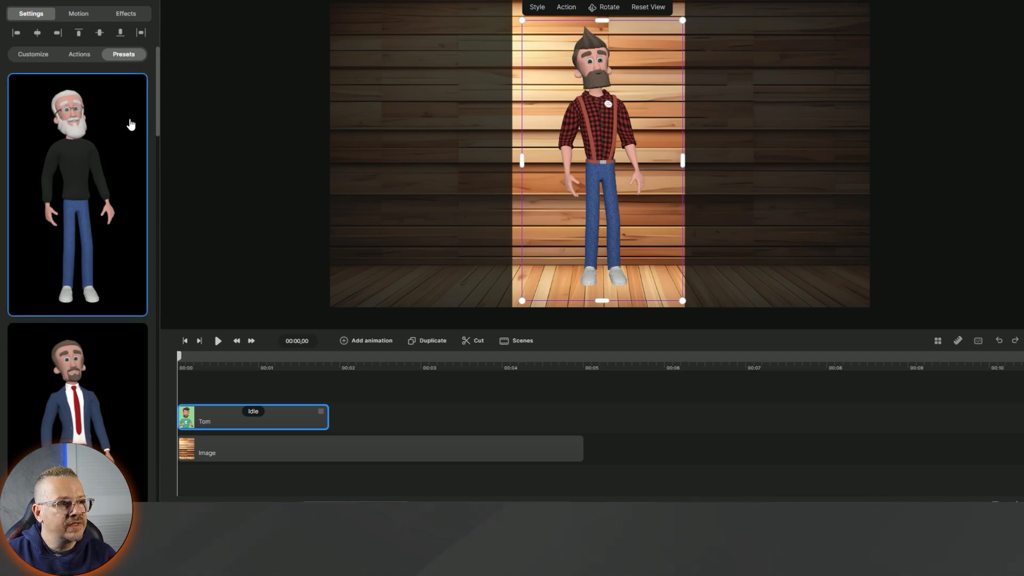
{"action": "scroll", "coordinate": [131, 125], "scroll_direction": "down", "scroll_amount": 10}
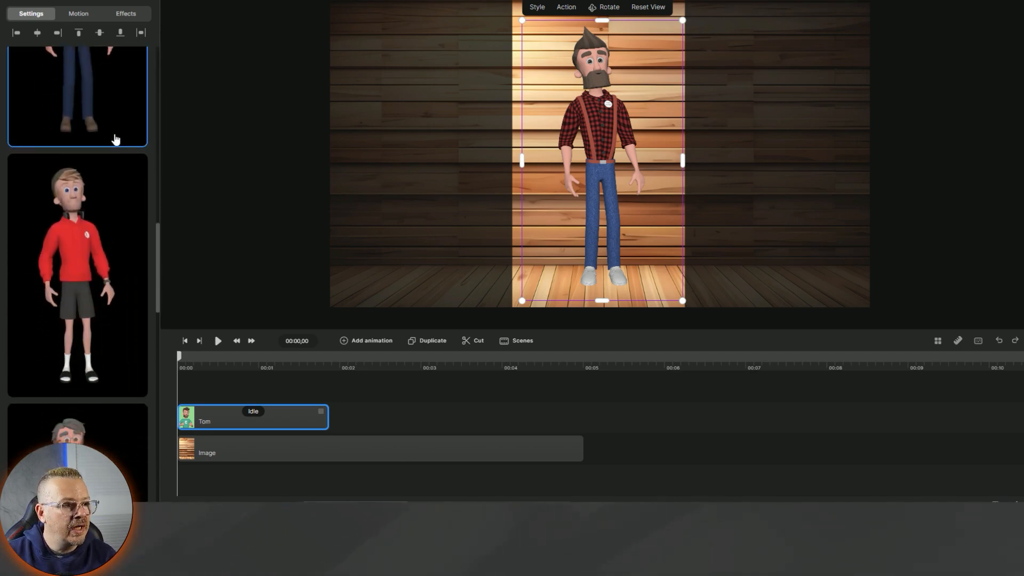
{"action": "scroll", "coordinate": [115, 138], "scroll_direction": "down", "scroll_amount": 5}
{"action": "scroll", "coordinate": [112, 160], "scroll_direction": "up", "scroll_amount": 8}
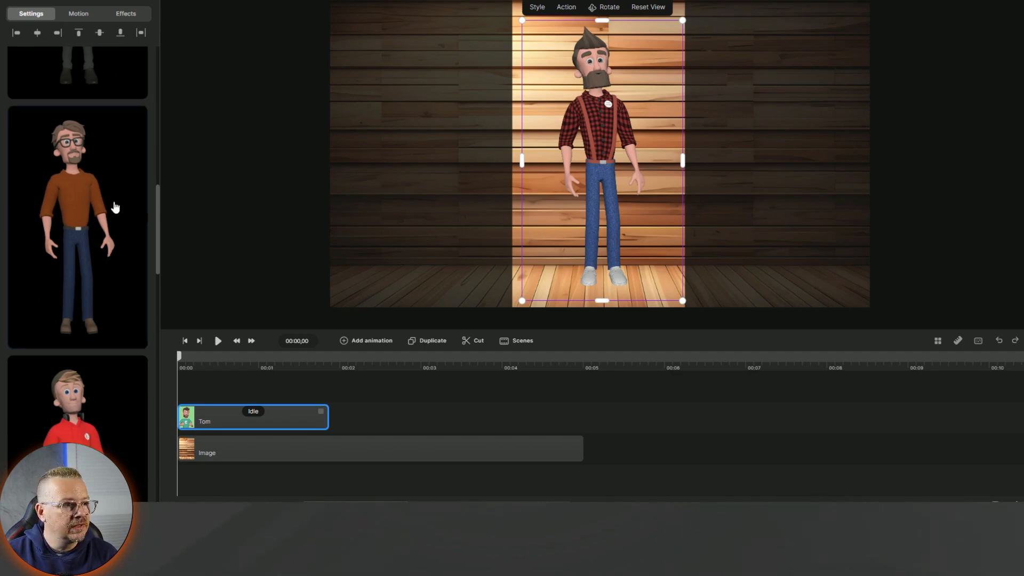
{"action": "scroll", "coordinate": [71, 161], "scroll_direction": "up", "scroll_amount": 5}
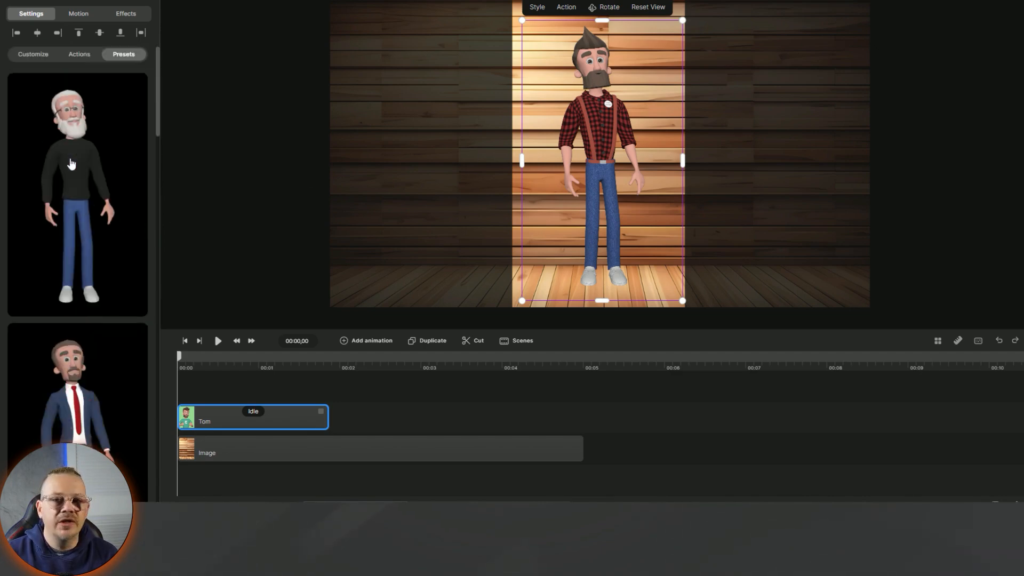
{"action": "left_click", "coordinate": [46, 60]}
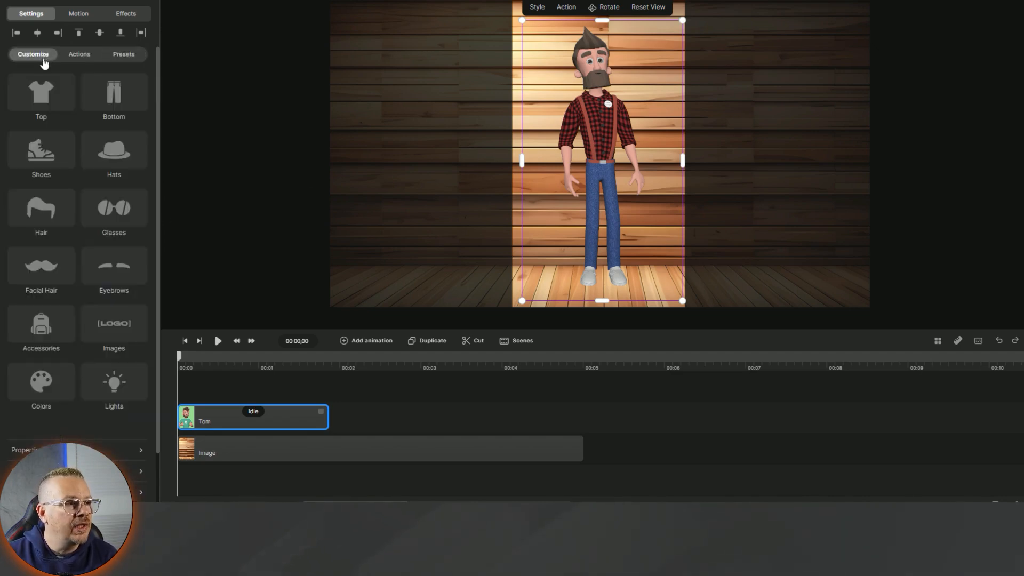
{"action": "left_click", "coordinate": [41, 92]}
{"action": "left_click", "coordinate": [274, 94]}
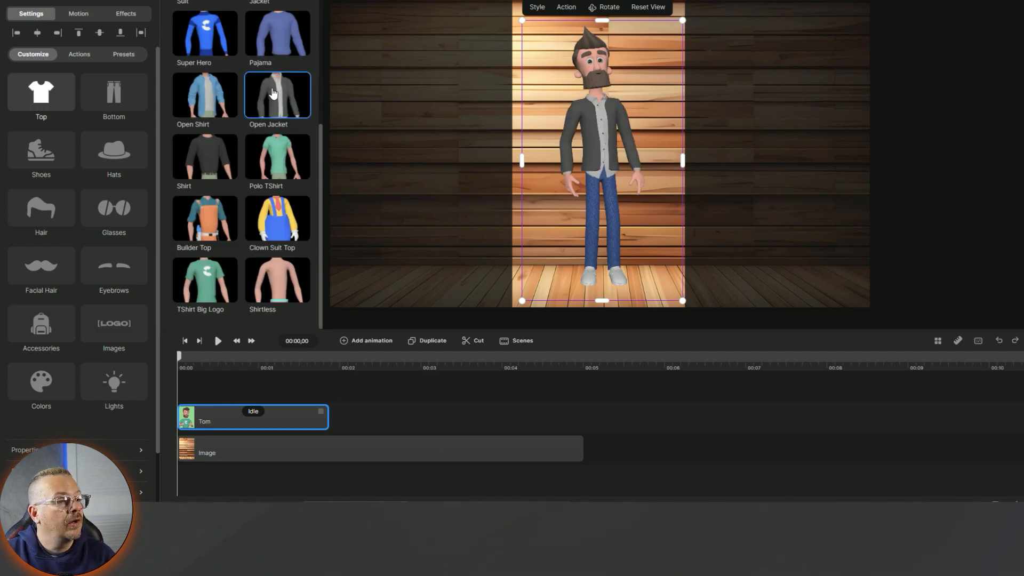
- Give Tom Construction Boots and try a cowboy hat on him
{"action": "left_click", "coordinate": [110, 100]}
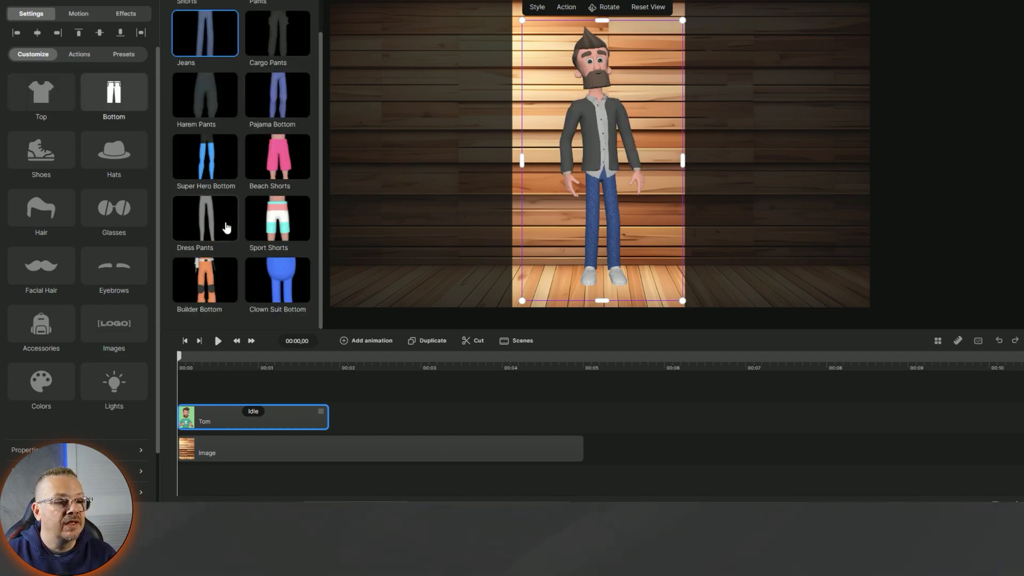
{"action": "left_click", "coordinate": [54, 154]}
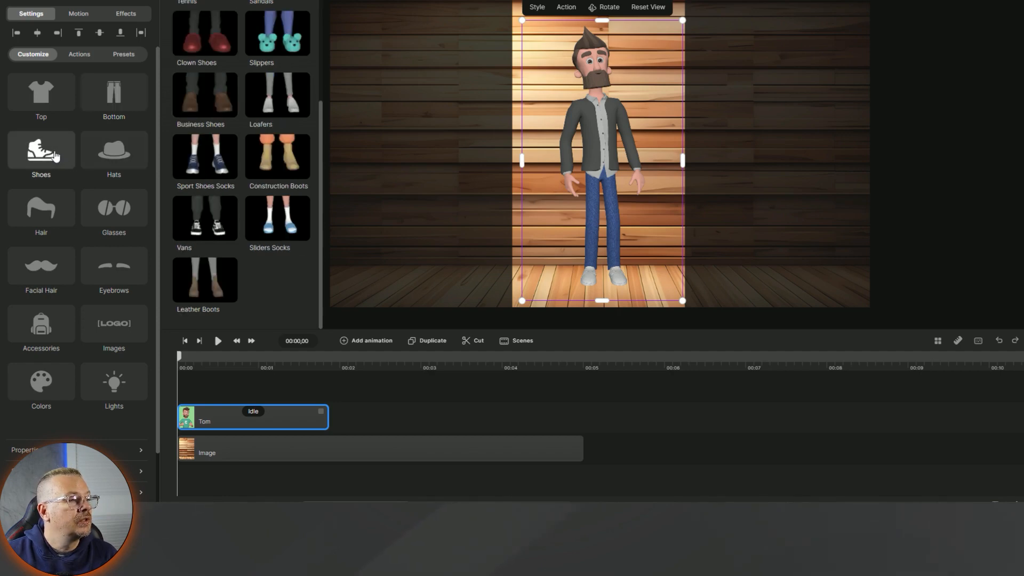
{"action": "scroll", "coordinate": [251, 286], "scroll_direction": "up", "scroll_amount": 3}
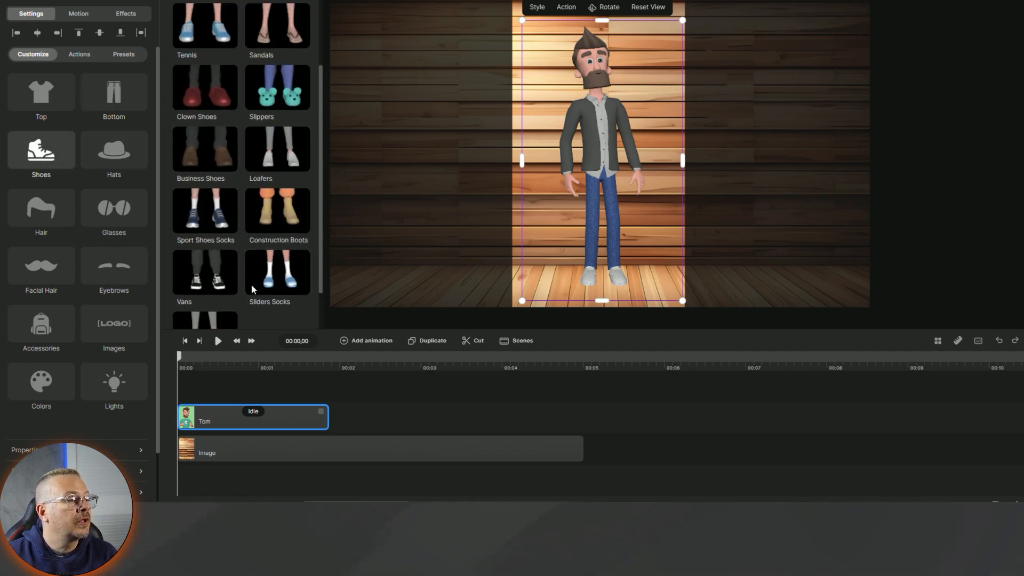
{"action": "scroll", "coordinate": [250, 281], "scroll_direction": "down", "scroll_amount": 3}
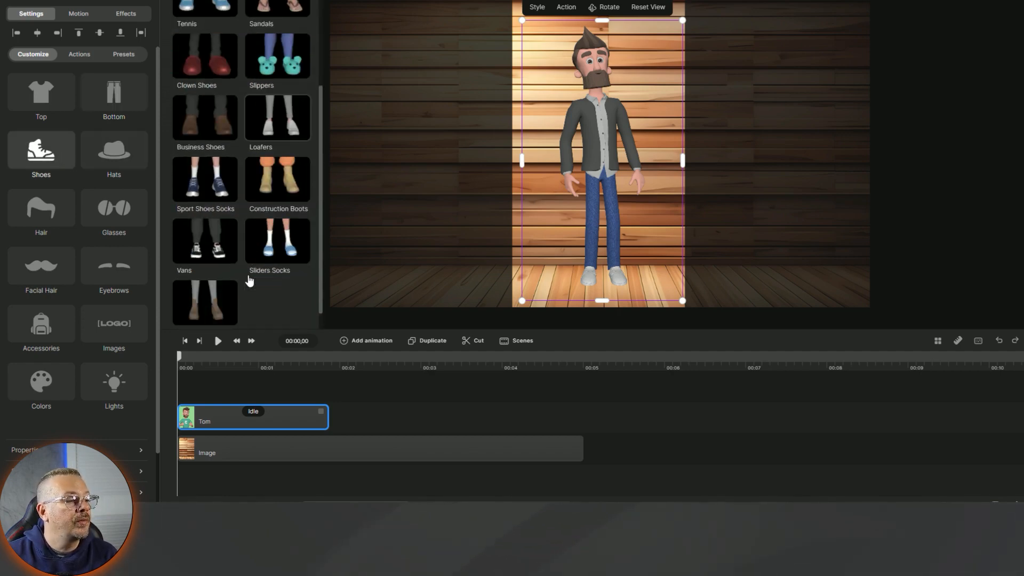
{"action": "left_click", "coordinate": [274, 188]}
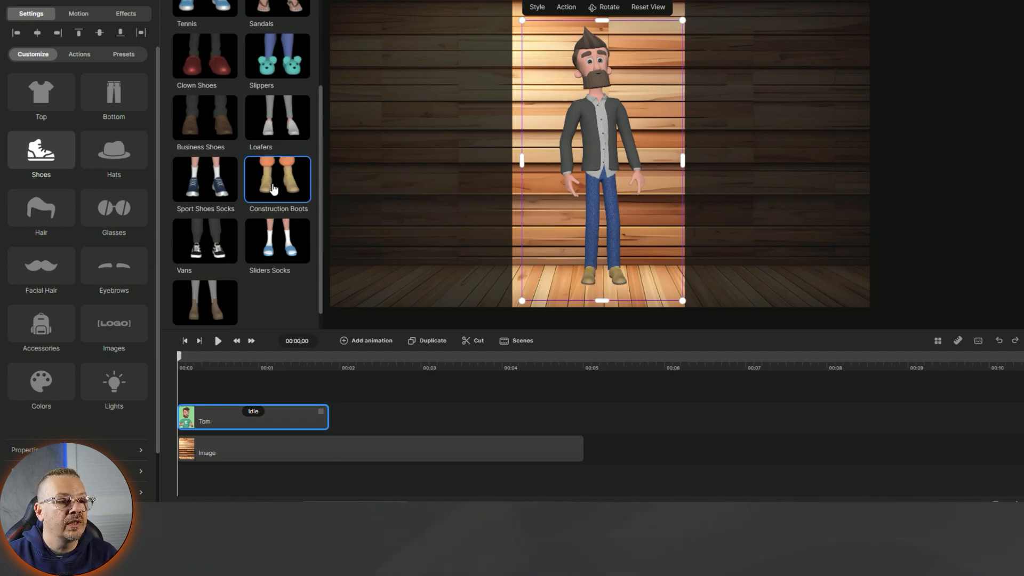
{"action": "left_click", "coordinate": [115, 154]}
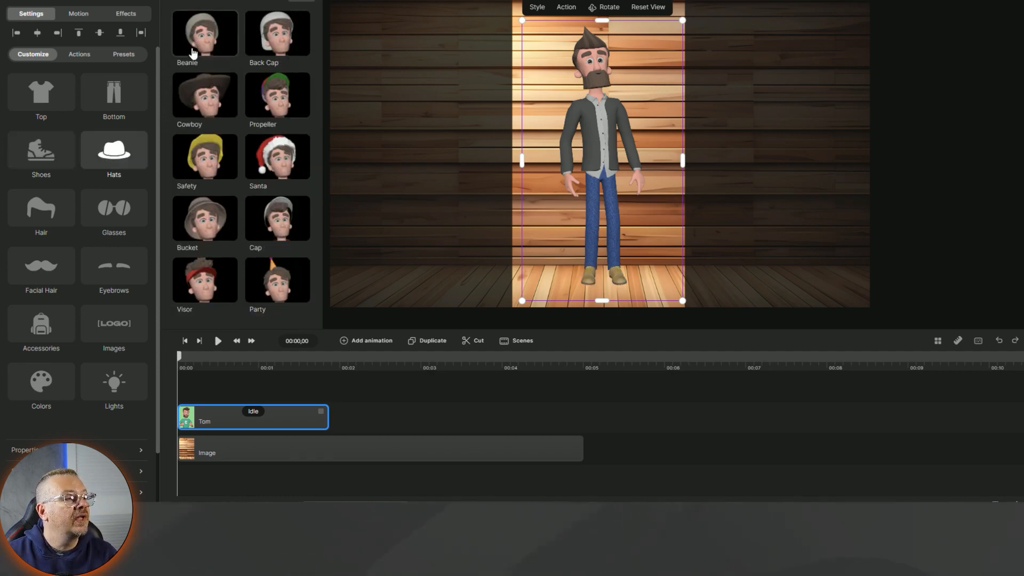
{"action": "left_click", "coordinate": [207, 95]}
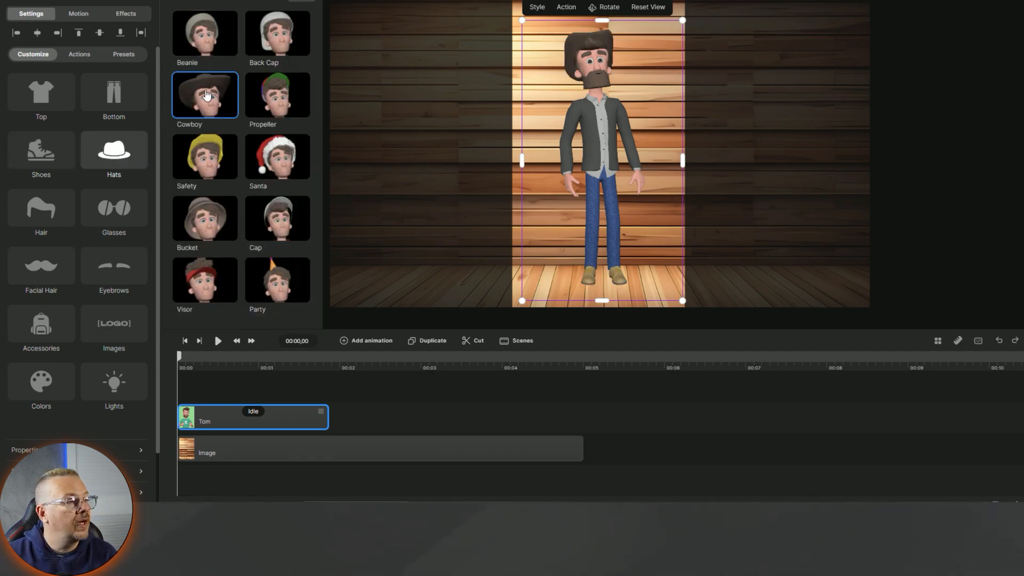
- Remove the hat and give Tom Medium Hair
{"action": "left_click", "coordinate": [66, 205]}
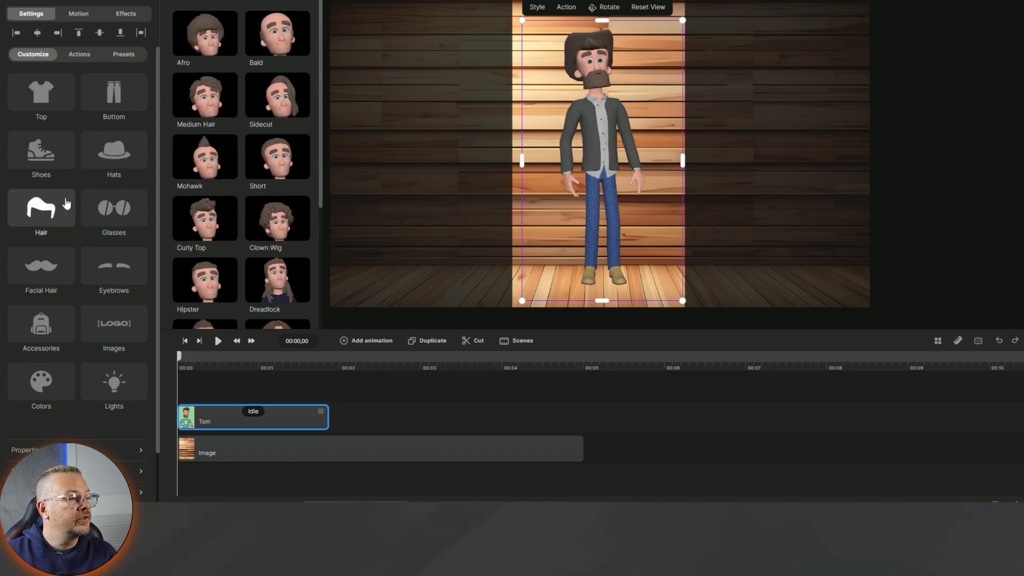
{"action": "left_click", "coordinate": [114, 152]}
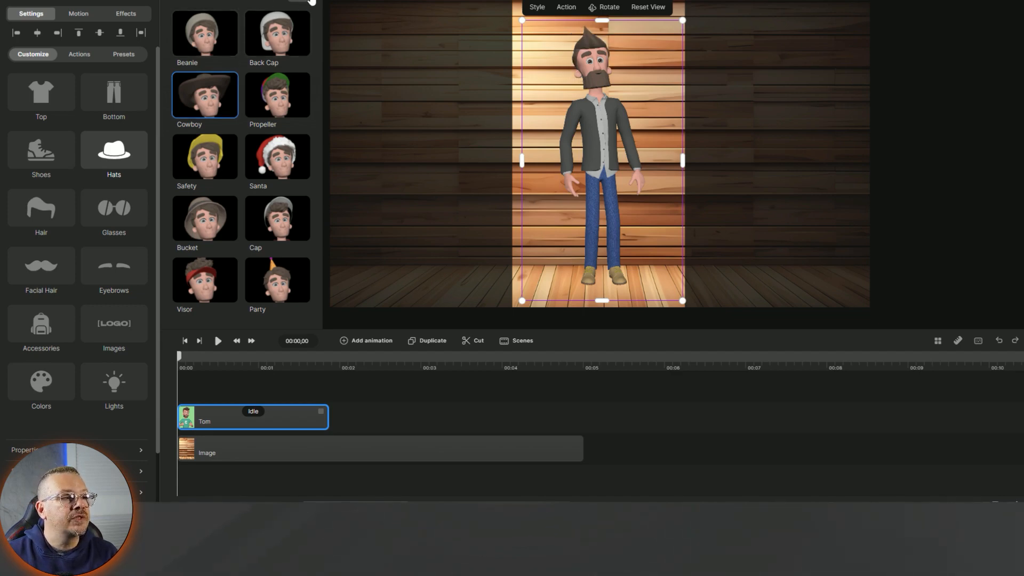
{"action": "left_click", "coordinate": [41, 208]}
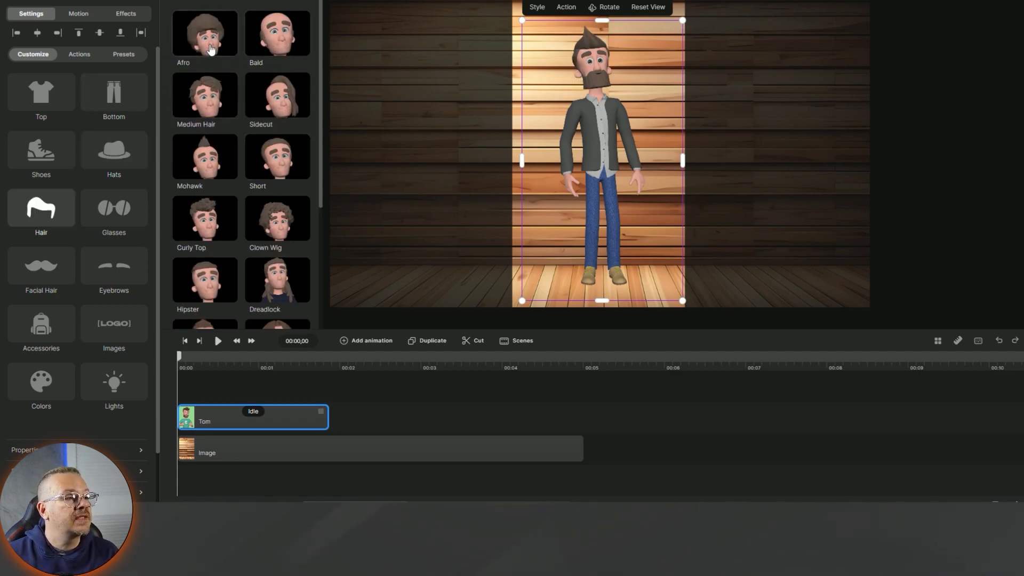
{"action": "left_click", "coordinate": [212, 110]}
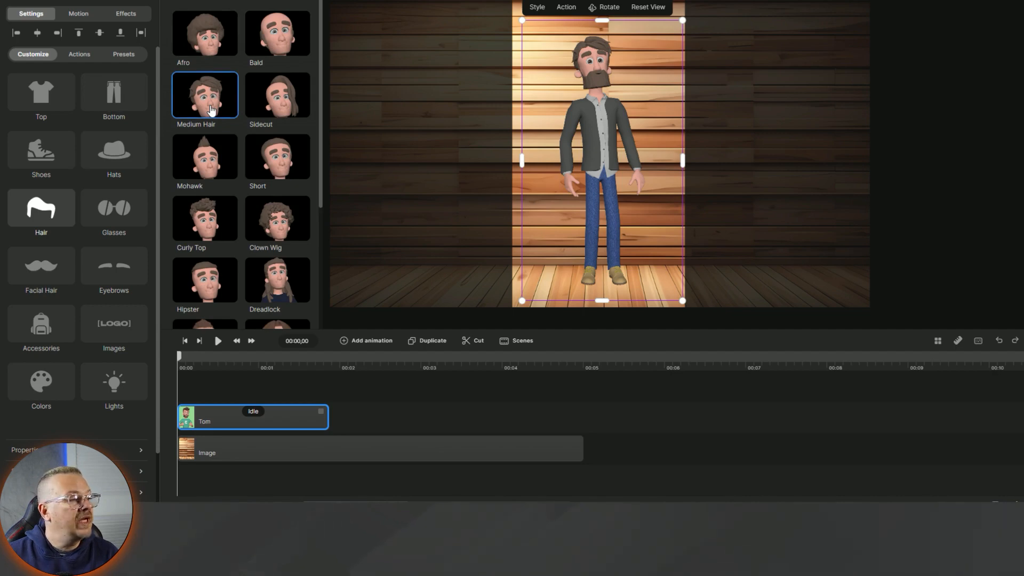
- Swap Tom's full beard for the Side Shaved facial hair after trying a moustache
{"action": "left_click", "coordinate": [108, 210]}
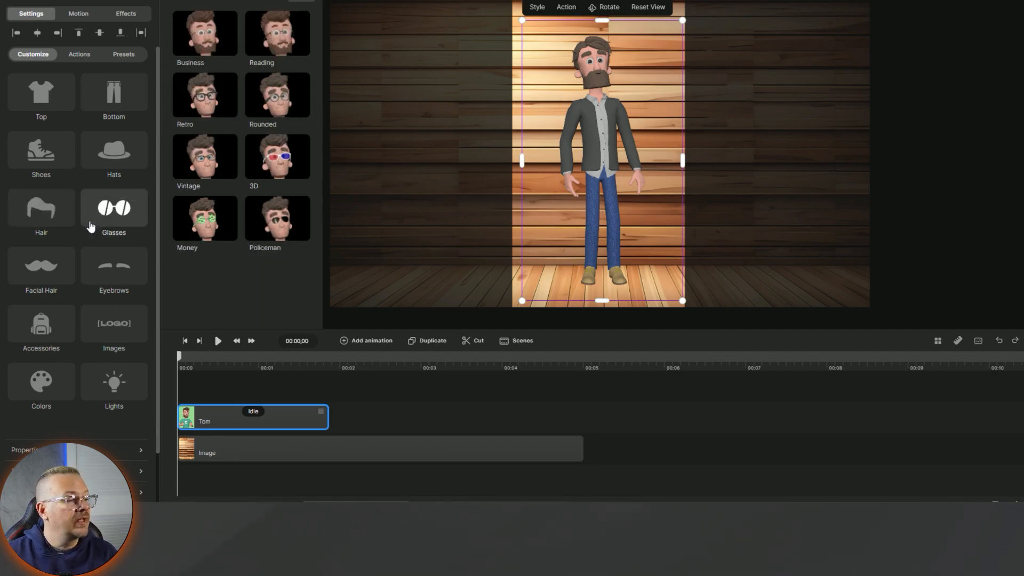
{"action": "left_click", "coordinate": [41, 267]}
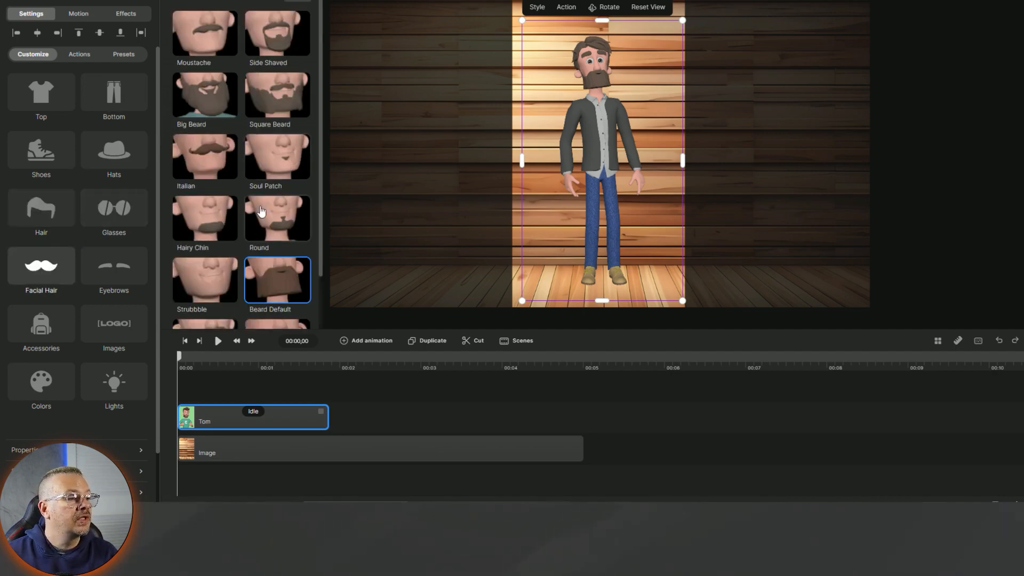
{"action": "scroll", "coordinate": [255, 167], "scroll_direction": "down", "scroll_amount": 1}
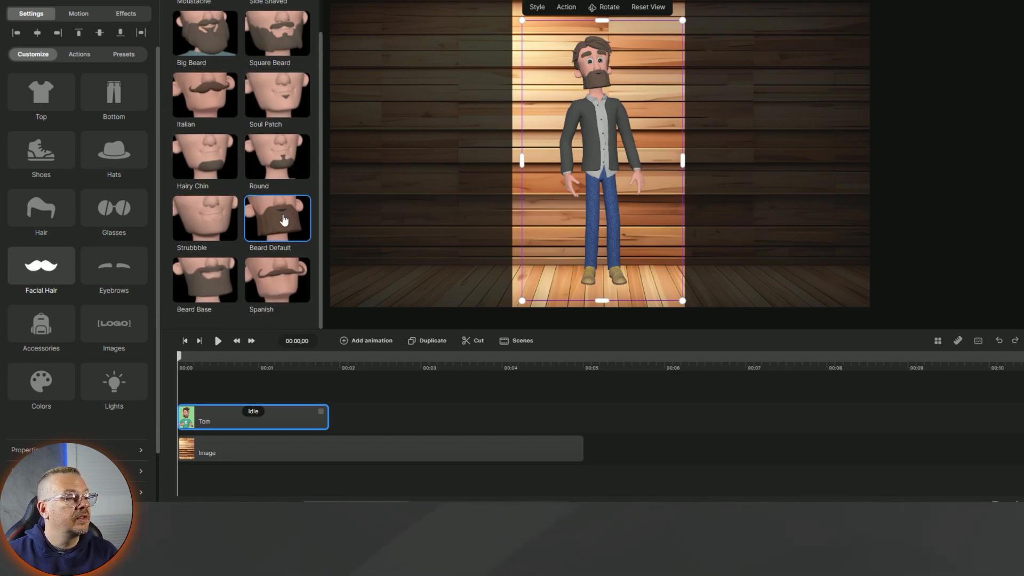
{"action": "scroll", "coordinate": [284, 220], "scroll_direction": "up", "scroll_amount": 1}
{"action": "left_click", "coordinate": [196, 29]}
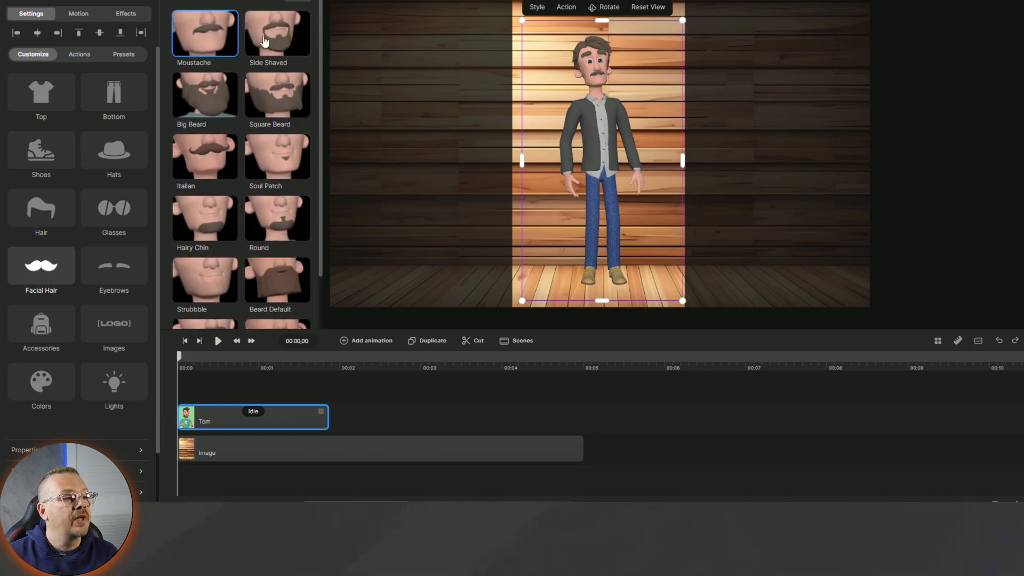
{"action": "left_click", "coordinate": [281, 41]}
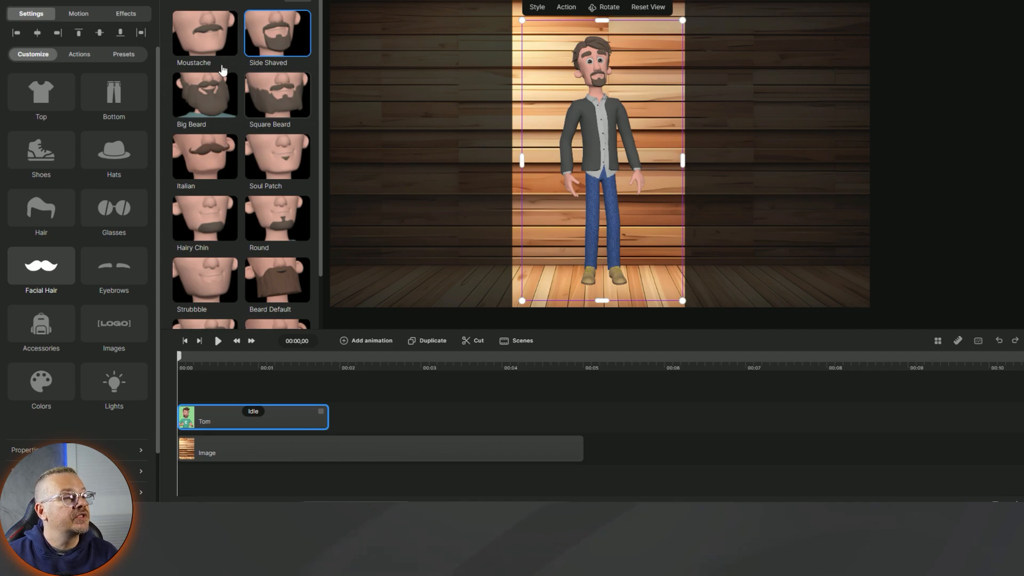
{"action": "left_click", "coordinate": [211, 44]}
{"action": "left_click", "coordinate": [269, 42]}
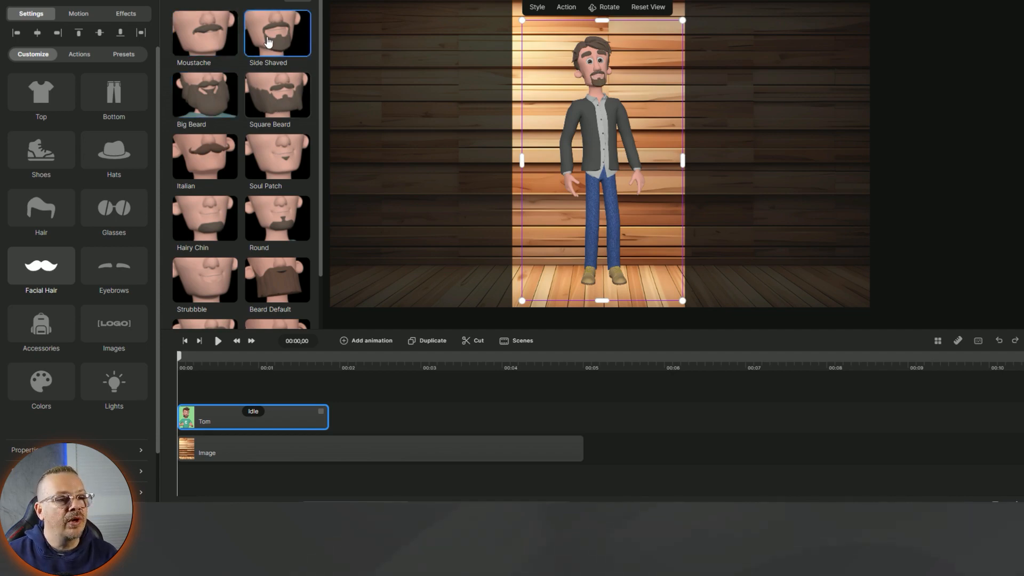
{"action": "left_click", "coordinate": [116, 272]}
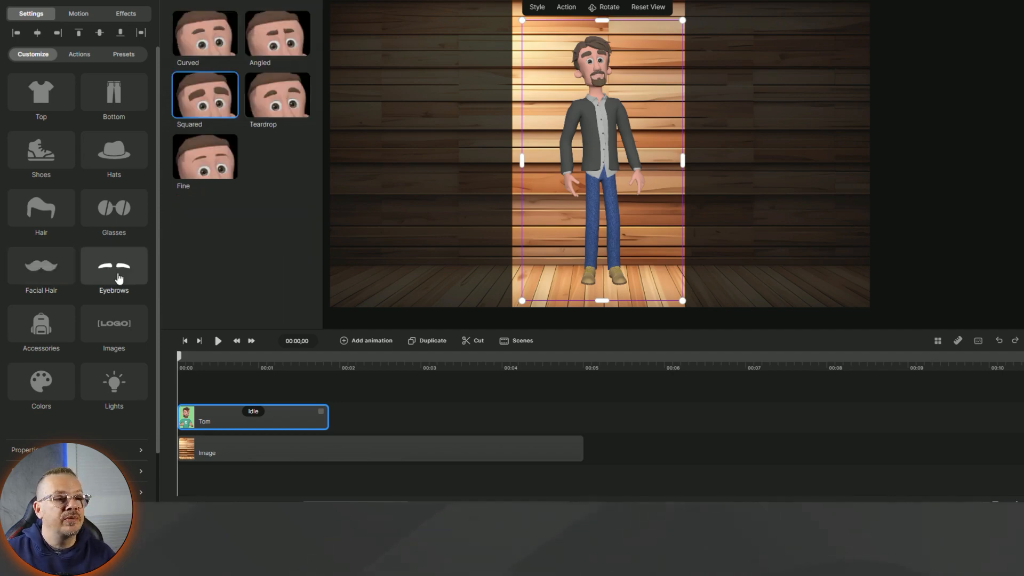
{"action": "left_click", "coordinate": [41, 327]}
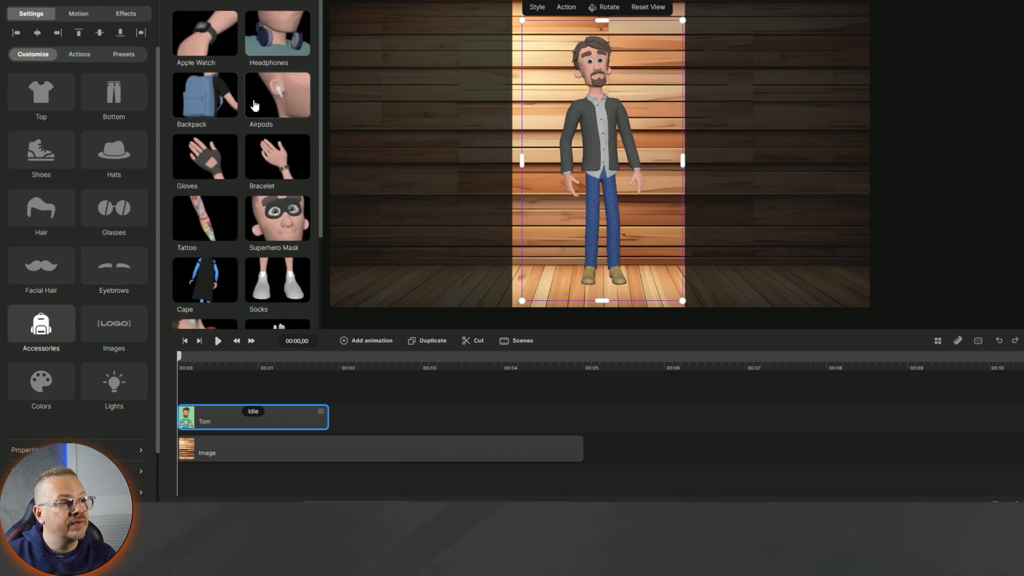
- Look through the Accessories and Images categories, then bring up Tom's colour swatches
{"action": "scroll", "coordinate": [259, 102], "scroll_direction": "down", "scroll_amount": 3}
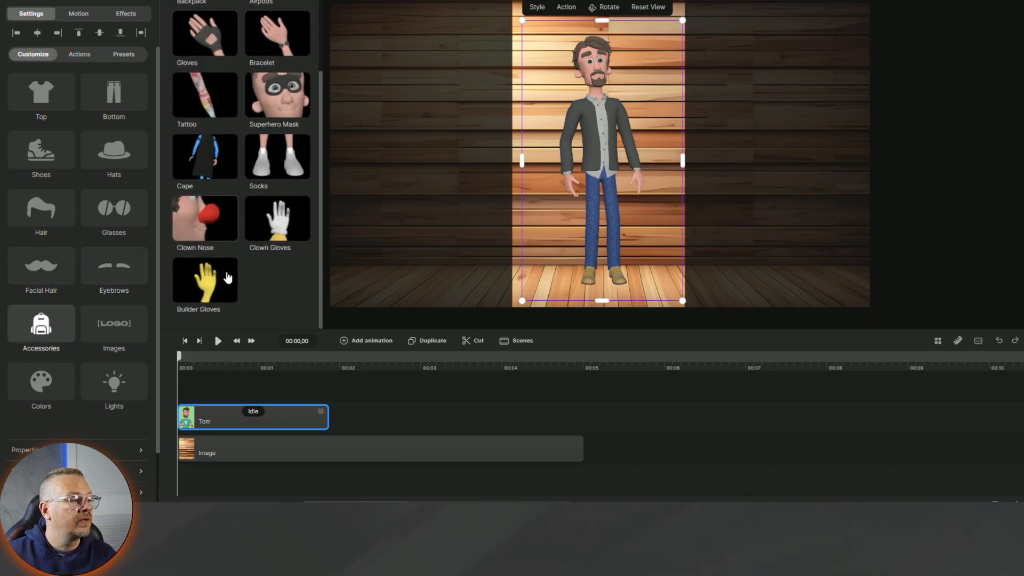
{"action": "left_click", "coordinate": [119, 327]}
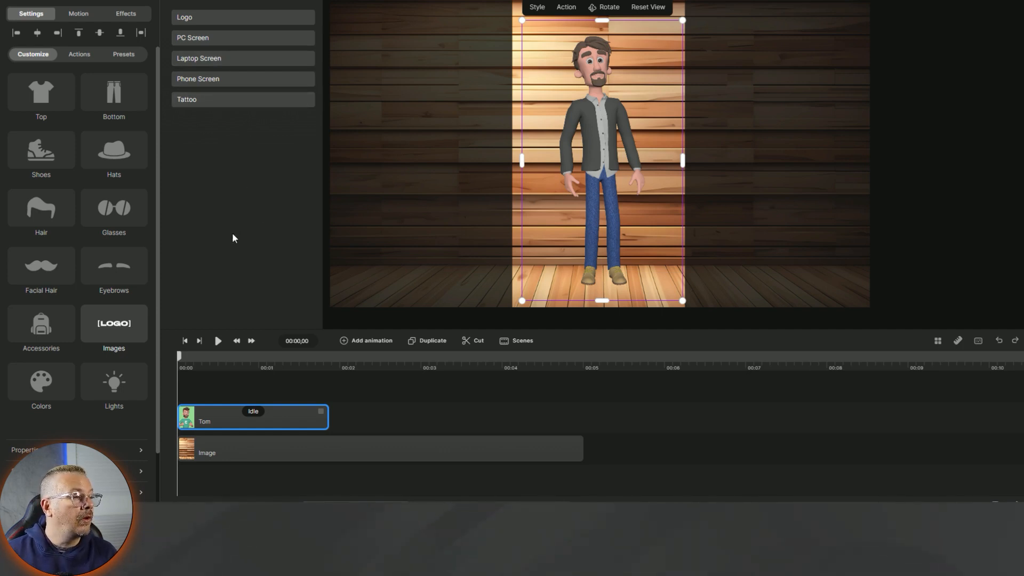
{"action": "left_click", "coordinate": [33, 378]}
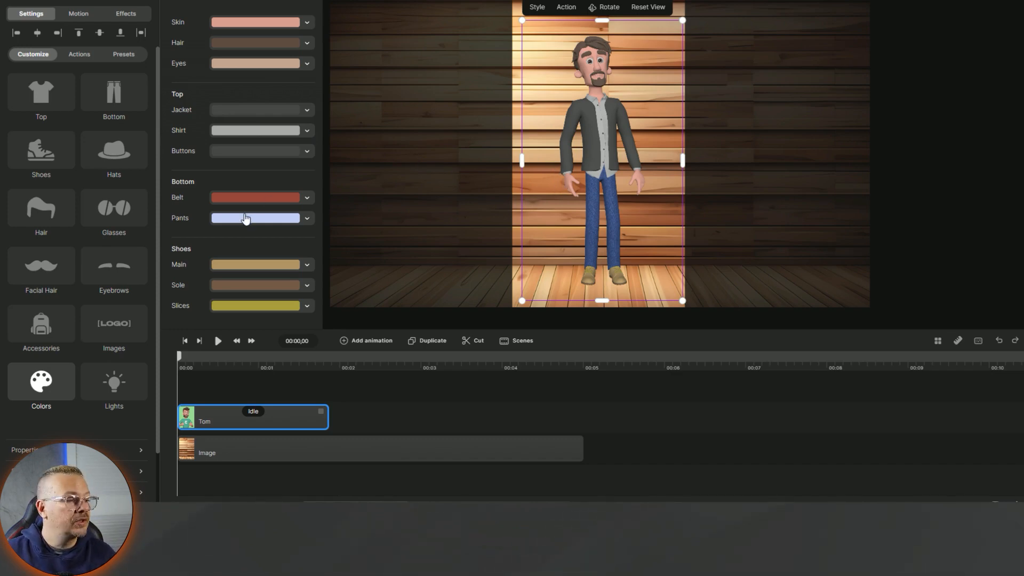
- Change Tom's jacket colour to navy blue
{"action": "left_click", "coordinate": [286, 25]}
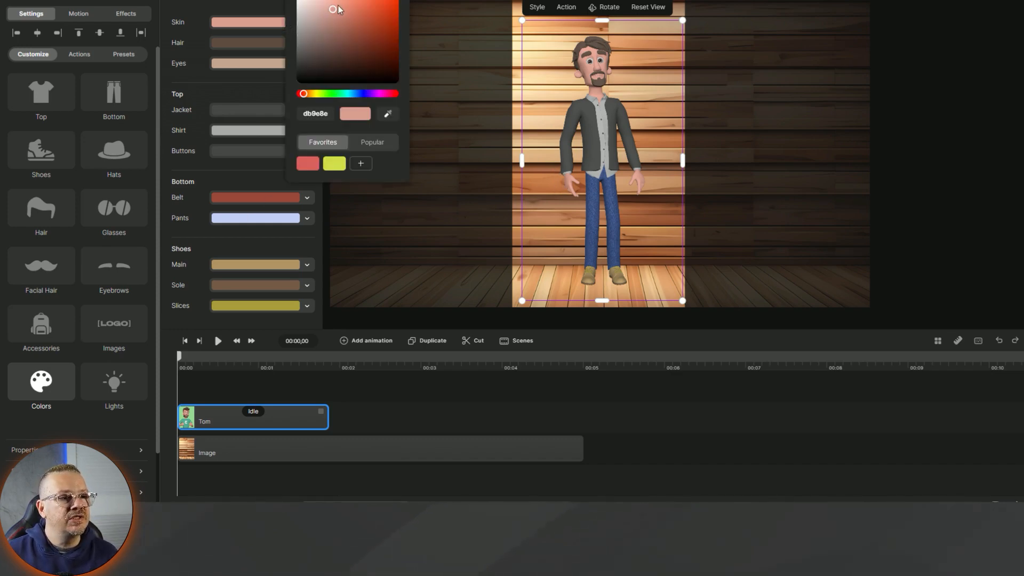
{"action": "left_click", "coordinate": [262, 111]}
{"action": "mouse_move", "coordinate": [312, 124]}
{"action": "left_mouse_down"}
{"action": "mouse_move", "coordinate": [349, 142]}
{"action": "mouse_move", "coordinate": [343, 121]}
{"action": "mouse_move", "coordinate": [307, 141]}
{"action": "left_mouse_up"}
{"action": "left_click_drag", "start_coordinate": [317, 146], "coordinate": [332, 137]}
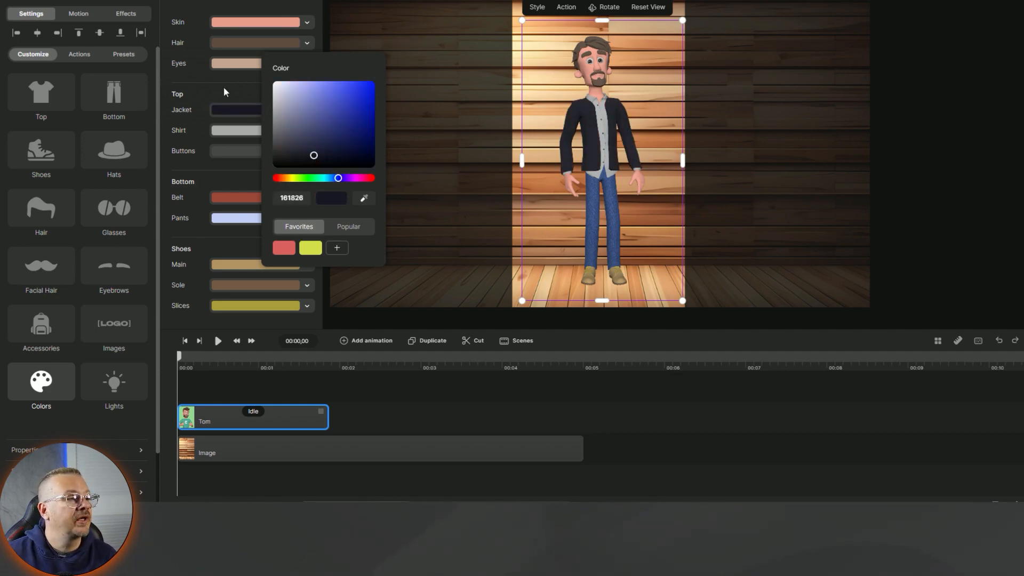
{"action": "left_click", "coordinate": [225, 92]}
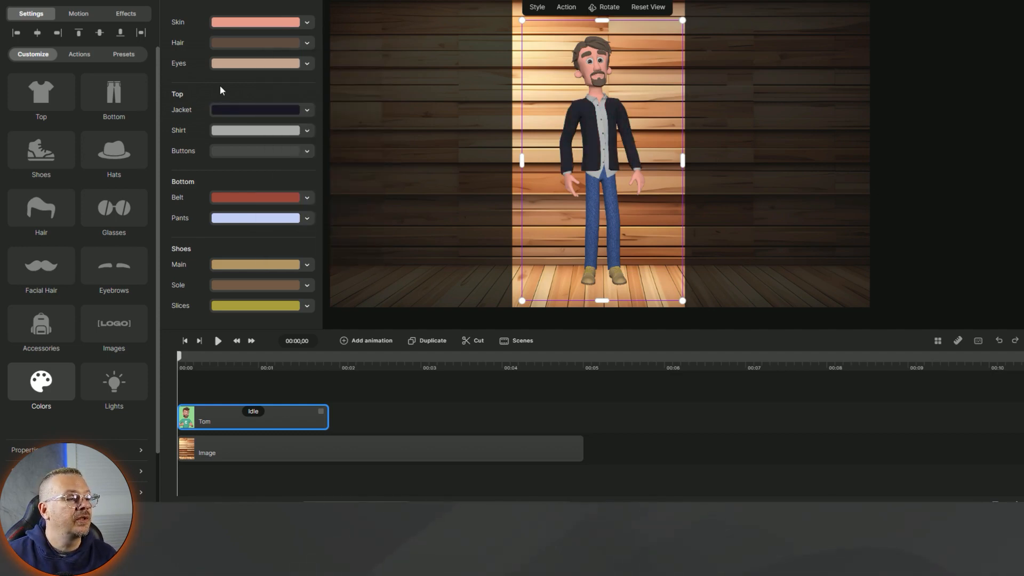
- Give Tom a shadow with distance 10 and blur 10
{"action": "left_click", "coordinate": [133, 471]}
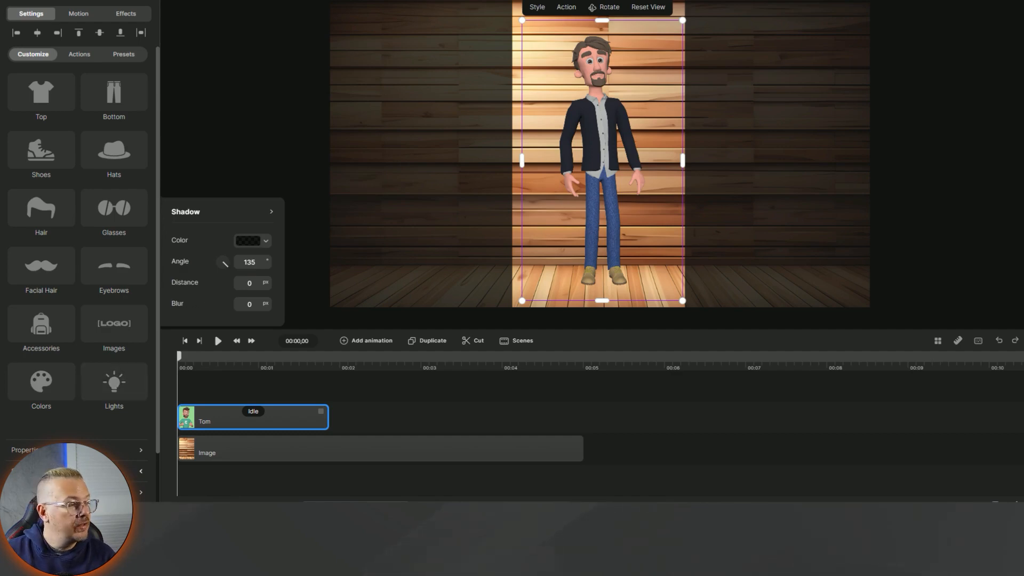
{"action": "left_click", "coordinate": [140, 472]}
{"action": "left_click", "coordinate": [139, 472]}
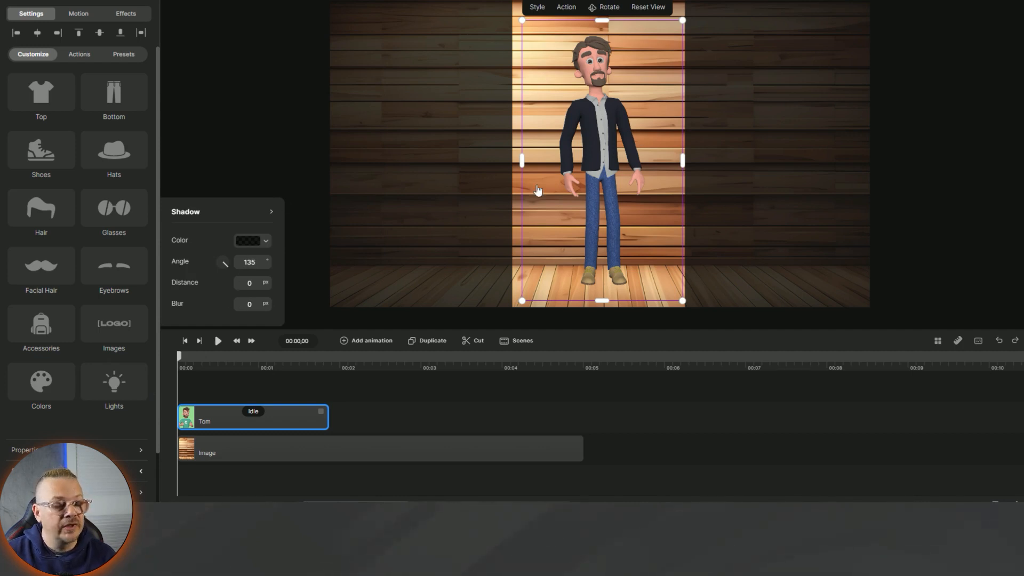
{"action": "double_click", "coordinate": [248, 283]}
{"action": "type", "text": "10"}
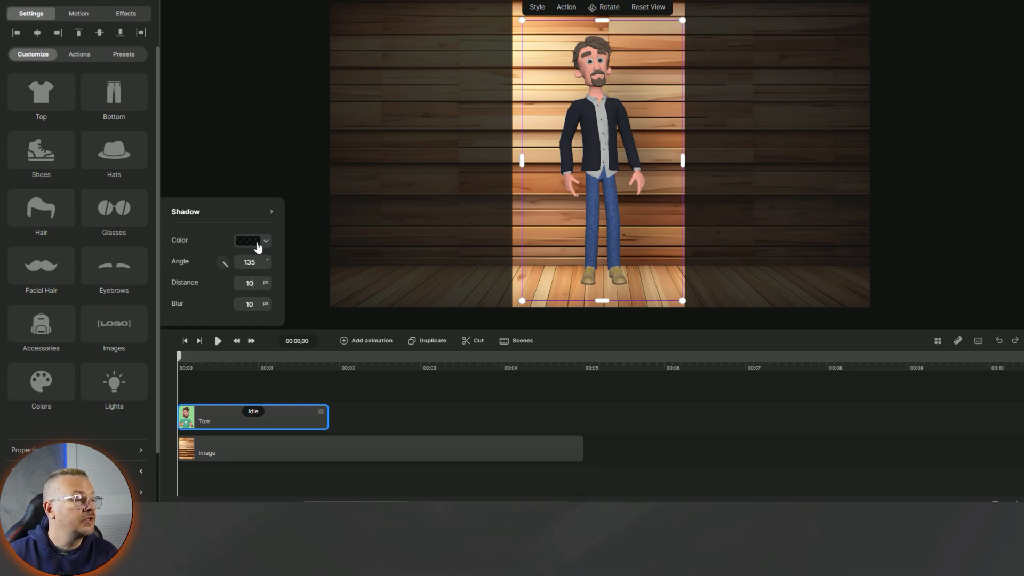
{"action": "left_click", "coordinate": [81, 55]}
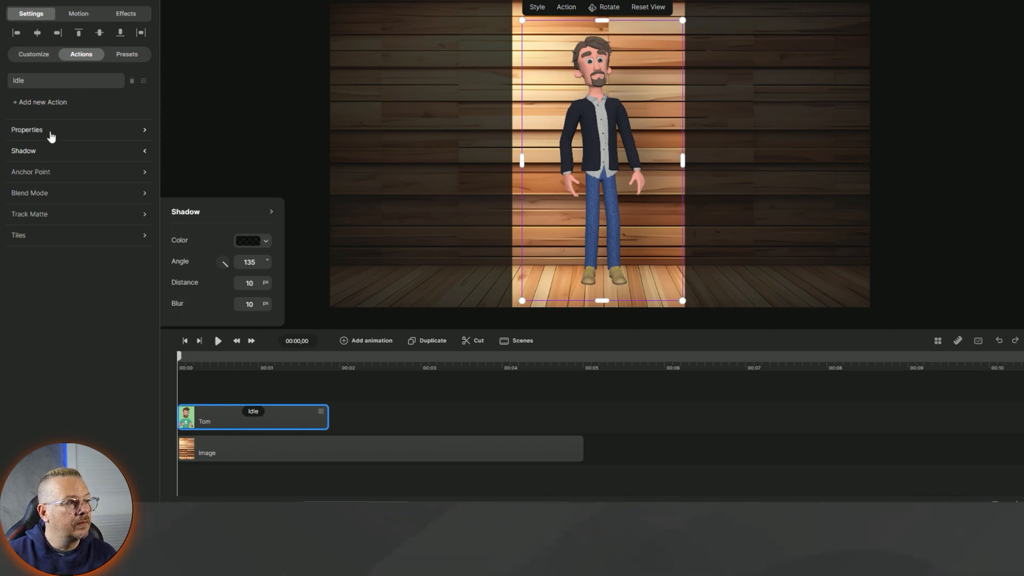
- Add Happy and Searching actions after Idle on Tom's clip and preview the Happy dance
{"action": "left_click", "coordinate": [34, 103]}
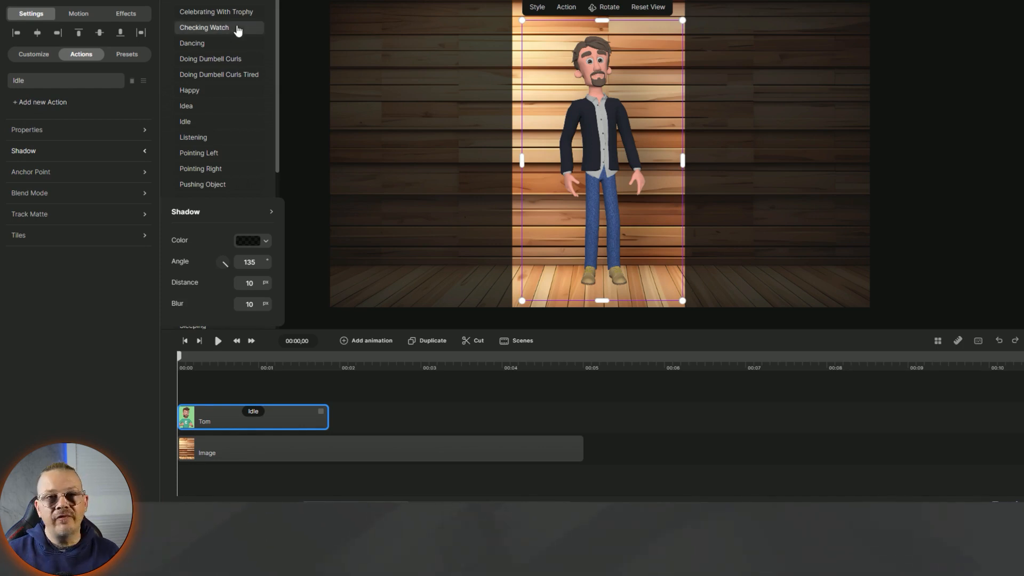
{"action": "left_click", "coordinate": [214, 94]}
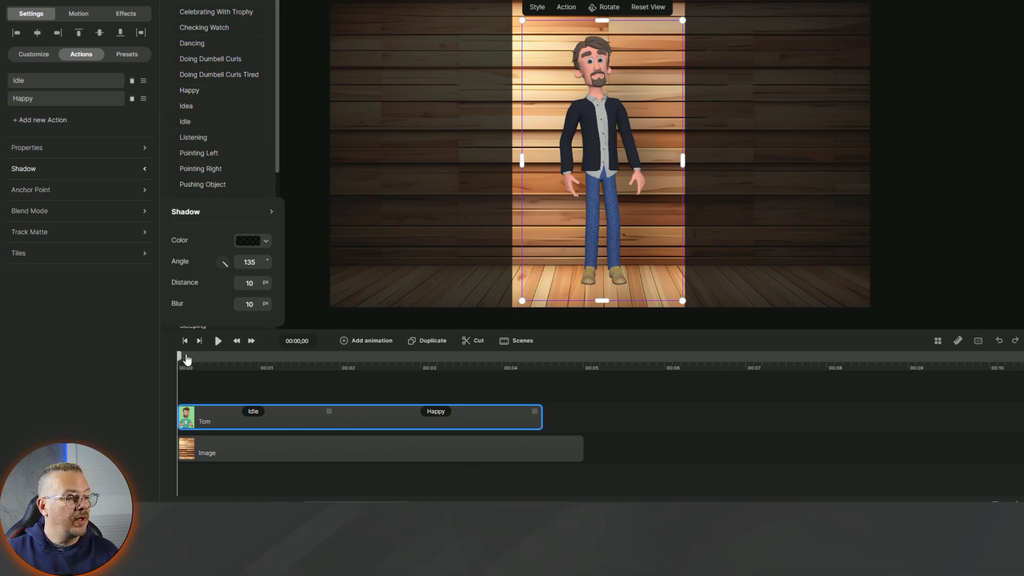
{"action": "left_click_drag", "start_coordinate": [184, 353], "coordinate": [407, 357]}
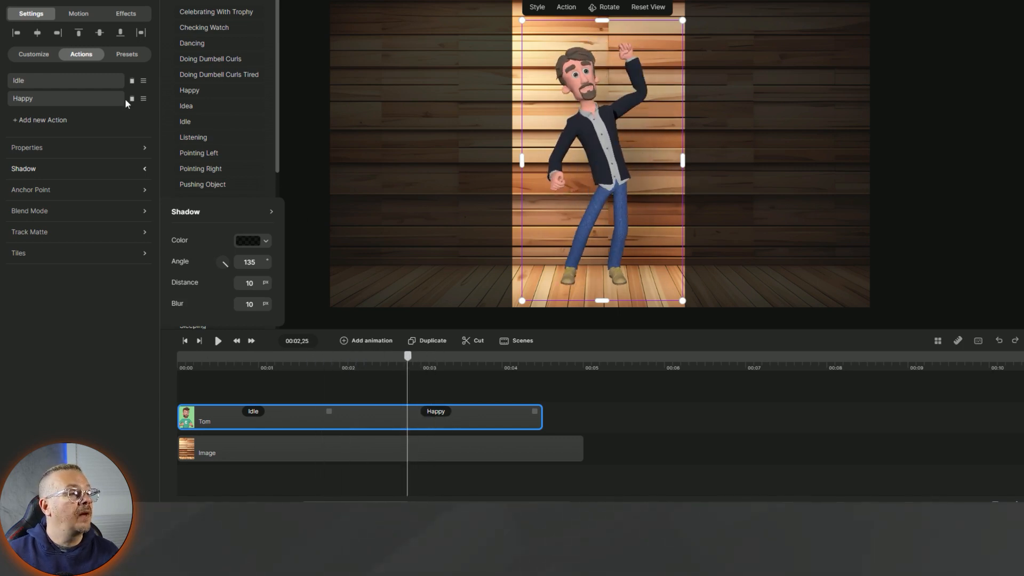
{"action": "scroll", "coordinate": [222, 113], "scroll_direction": "down", "scroll_amount": 2}
{"action": "left_click", "coordinate": [213, 108]}
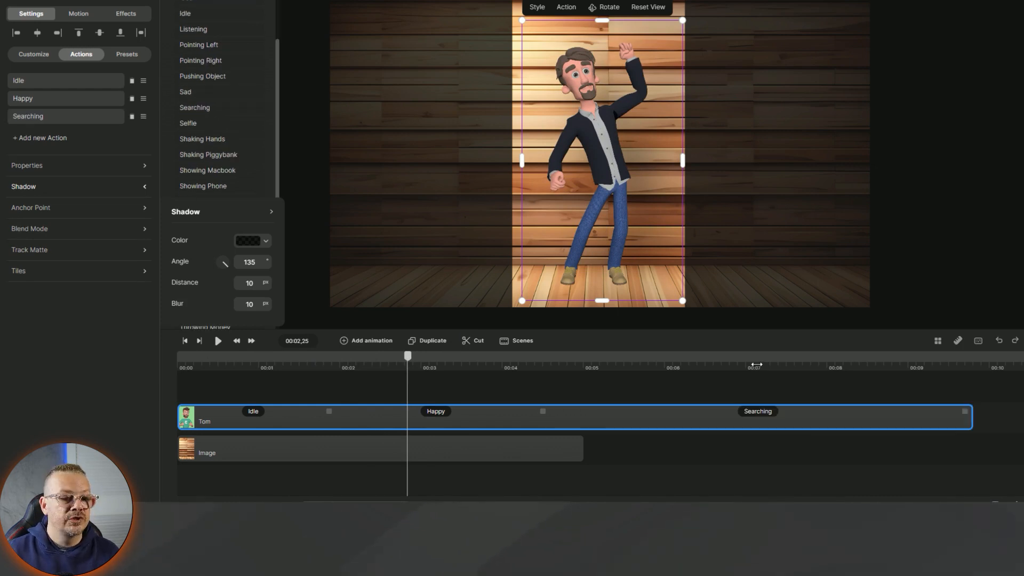
{"action": "left_click", "coordinate": [758, 368]}
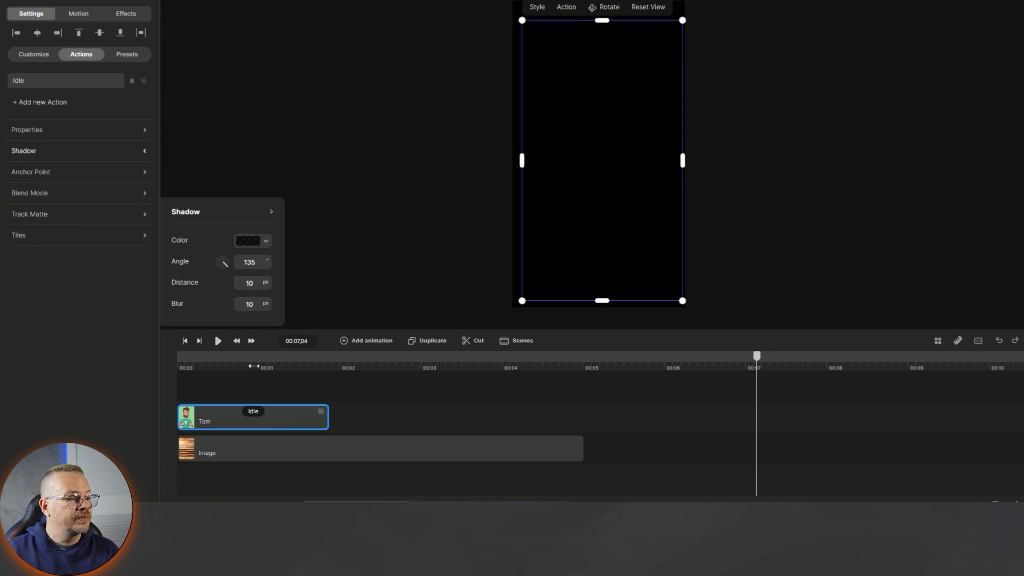
- Delete the Happy and Searching actions, then preview Pushing Object, Sad, Selfie and Thumbs Down
{"action": "left_click", "coordinate": [255, 358]}
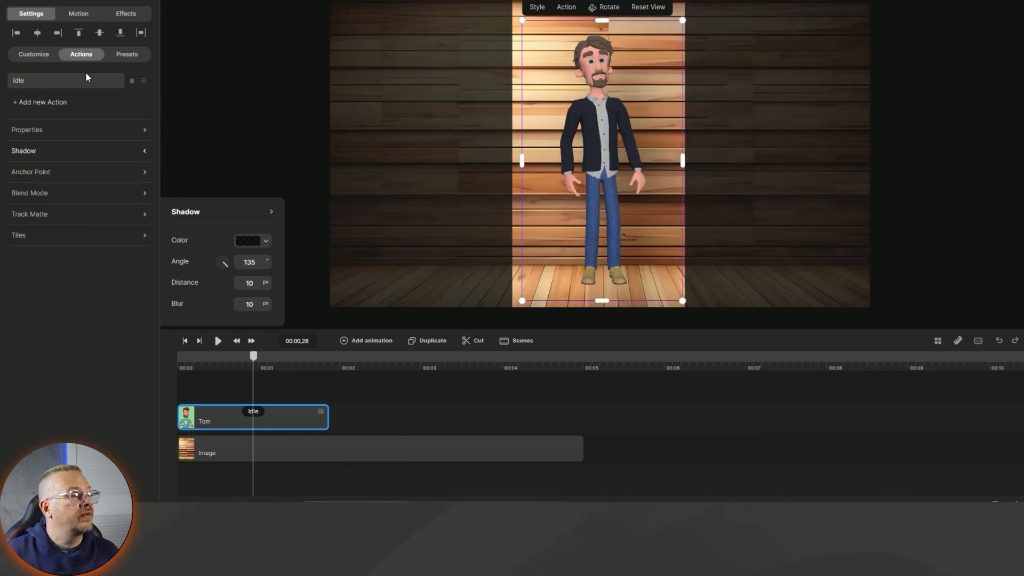
{"action": "left_click", "coordinate": [93, 85]}
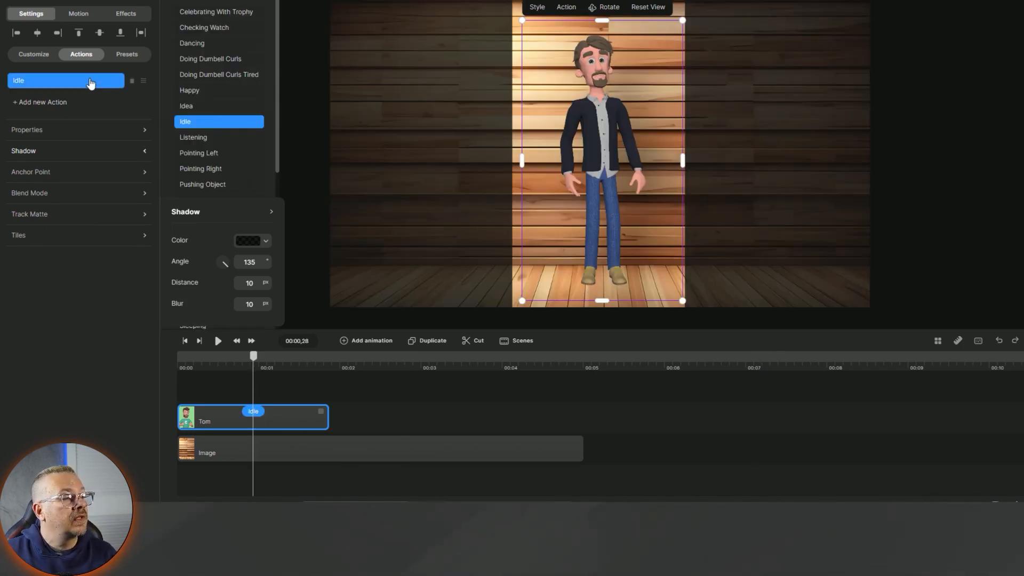
{"action": "scroll", "coordinate": [235, 107], "scroll_direction": "down", "scroll_amount": 1}
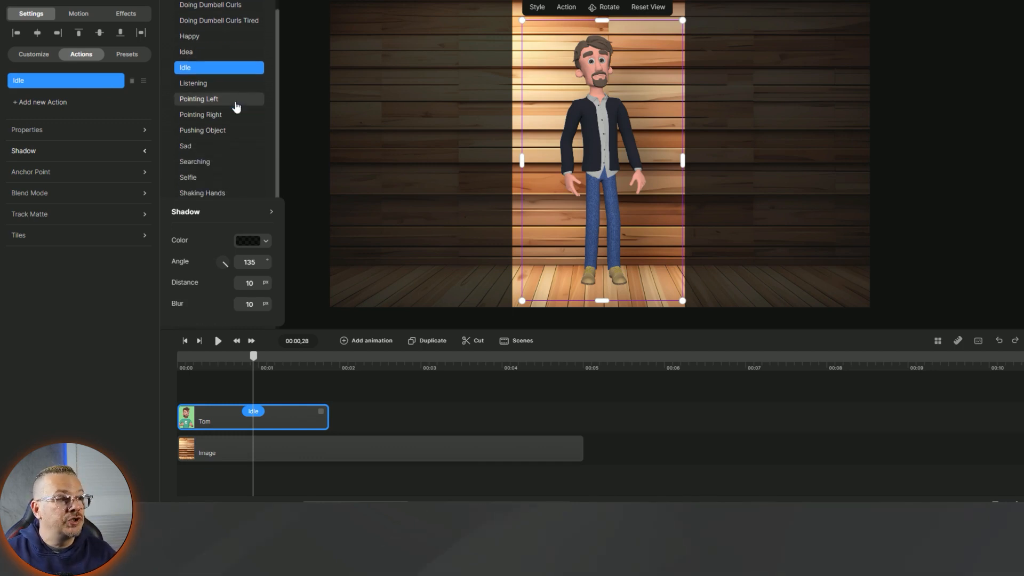
{"action": "left_click", "coordinate": [223, 132]}
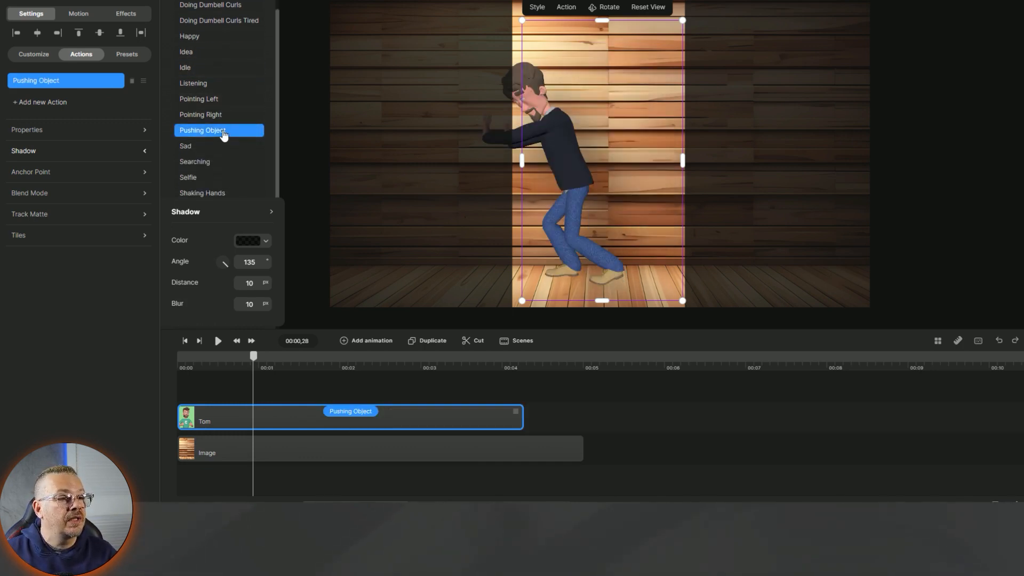
{"action": "left_click", "coordinate": [188, 151]}
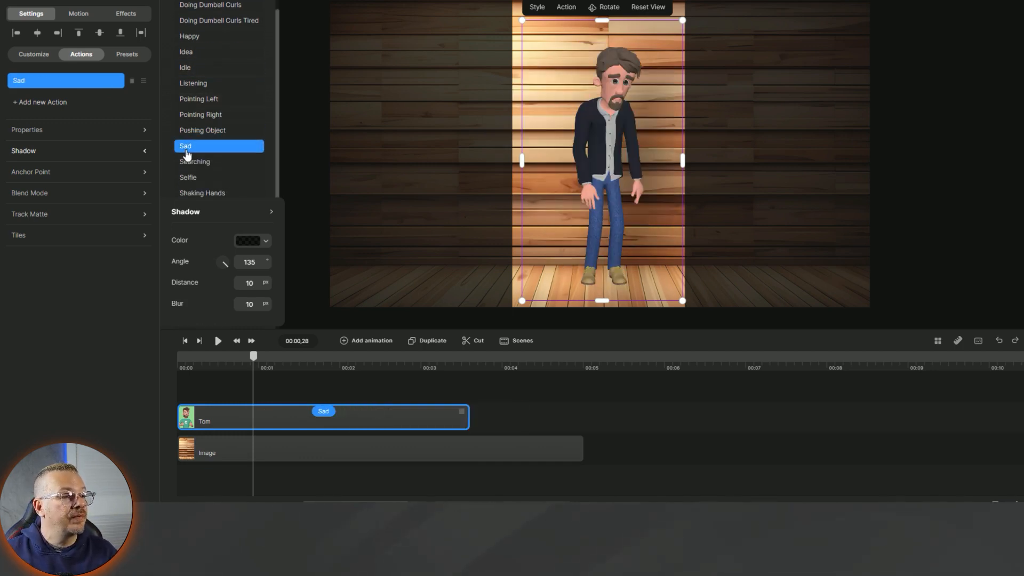
{"action": "left_click", "coordinate": [197, 178]}
{"action": "scroll", "coordinate": [219, 133], "scroll_direction": "down", "scroll_amount": 4}
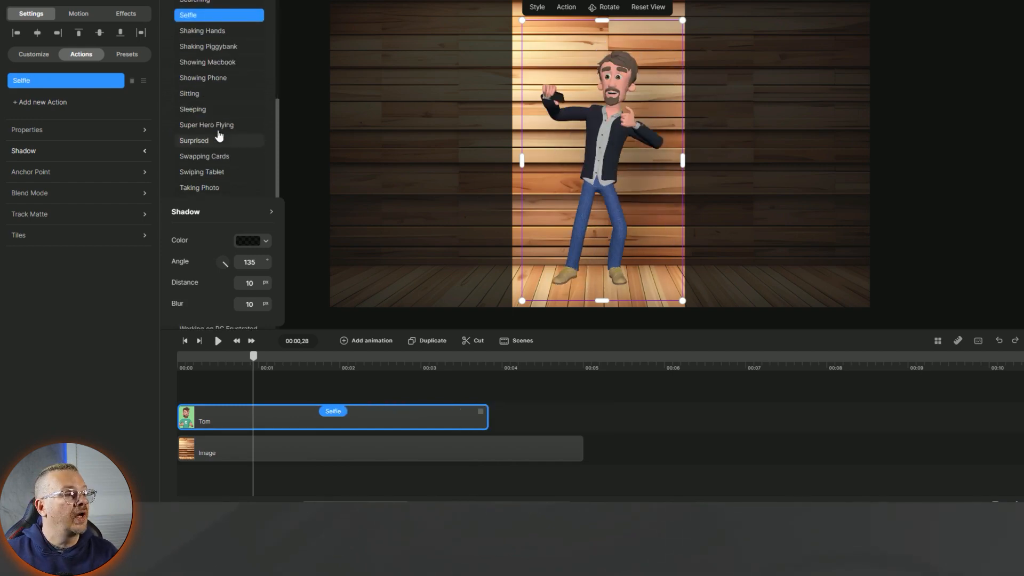
{"action": "left_click", "coordinate": [216, 168]}
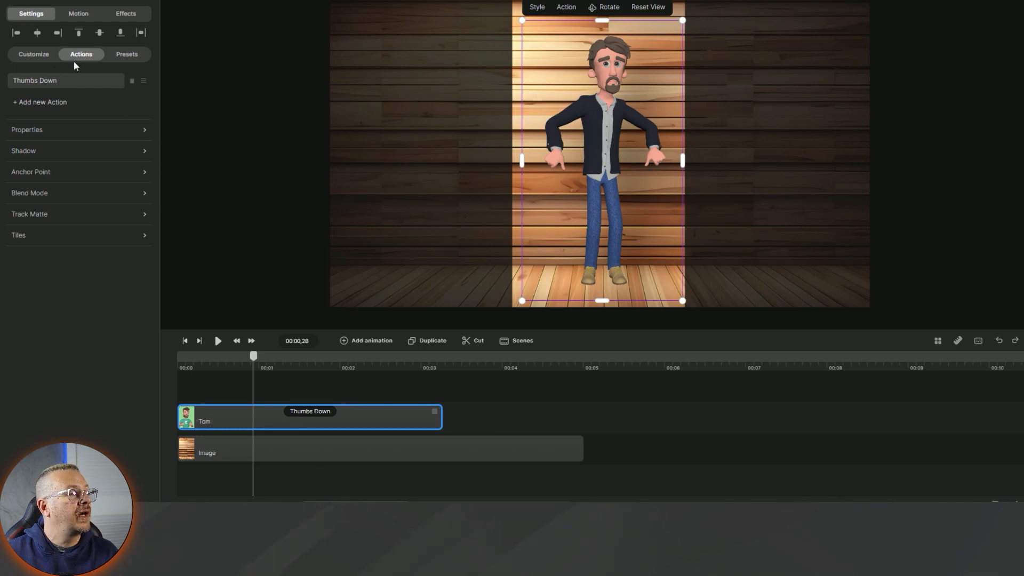
- Reset Tom to Idle, stretch his clip to the image's end, and import the ElevenLabs voiceover
{"action": "left_click", "coordinate": [65, 80]}
{"action": "left_click", "coordinate": [218, 247]}
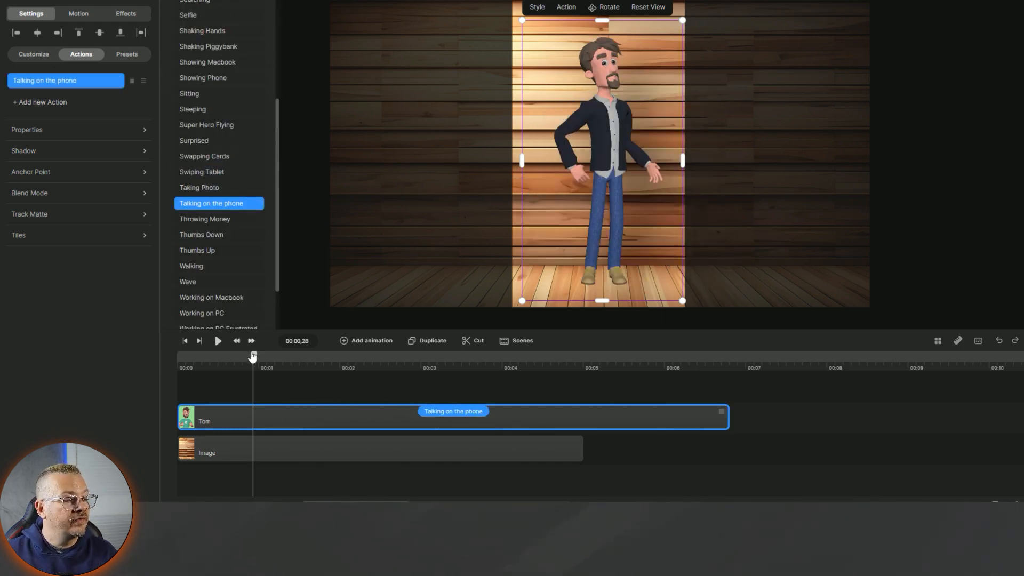
{"action": "left_click_drag", "start_coordinate": [253, 357], "coordinate": [388, 357]}
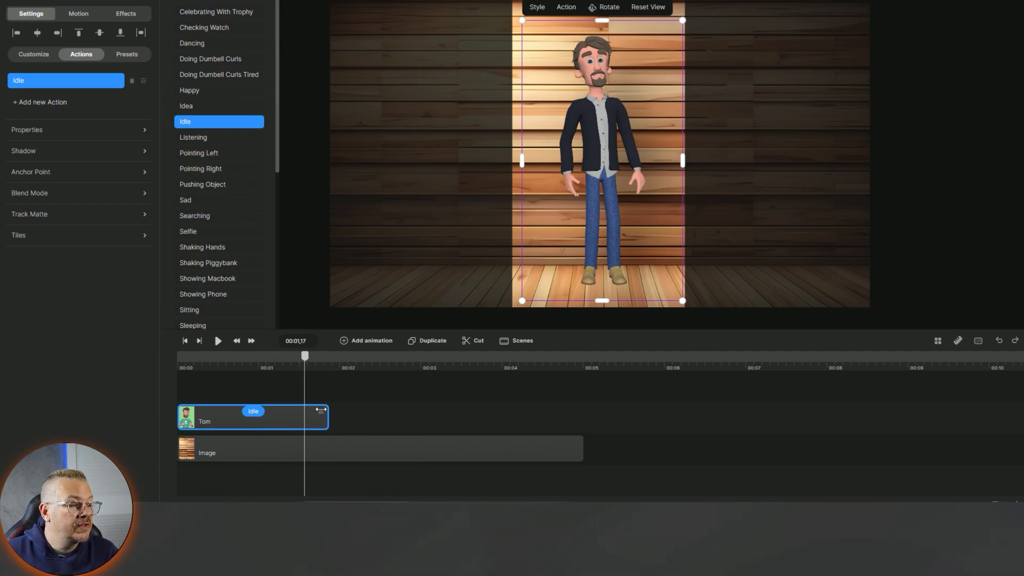
{"action": "left_click_drag", "start_coordinate": [328, 412], "coordinate": [571, 406]}
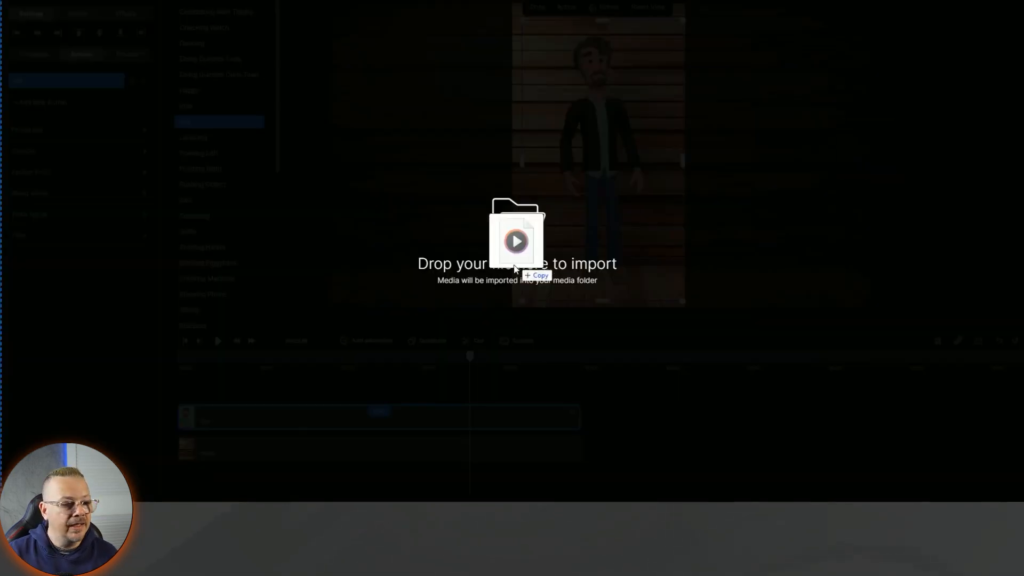
{"action": "left_click_drag", "start_coordinate": [517, 262], "coordinate": [488, 364]}
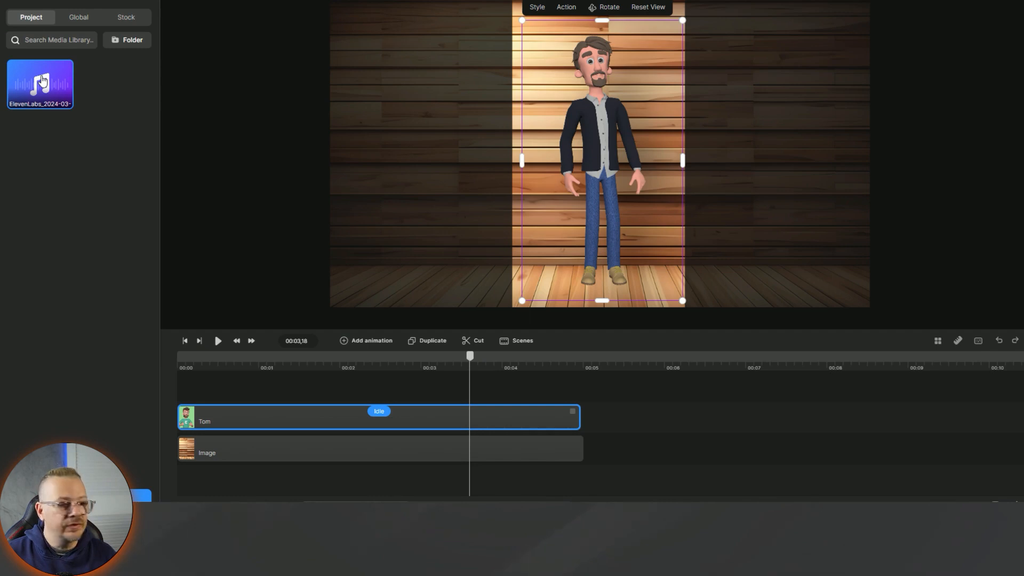
- Place the voiceover on the timeline and stretch Tom's and the wood Image clips to its end
{"action": "left_click_drag", "start_coordinate": [43, 80], "coordinate": [198, 391]}
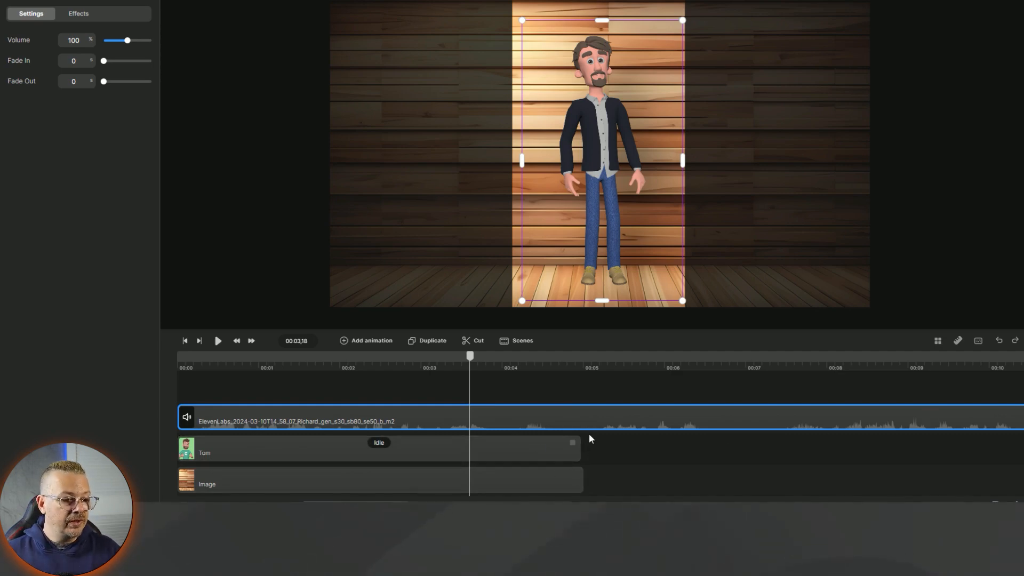
{"action": "scroll", "coordinate": [589, 434], "scroll_direction": "down", "scroll_amount": 5}
{"action": "scroll", "coordinate": [589, 434], "scroll_direction": "up", "scroll_amount": 3}
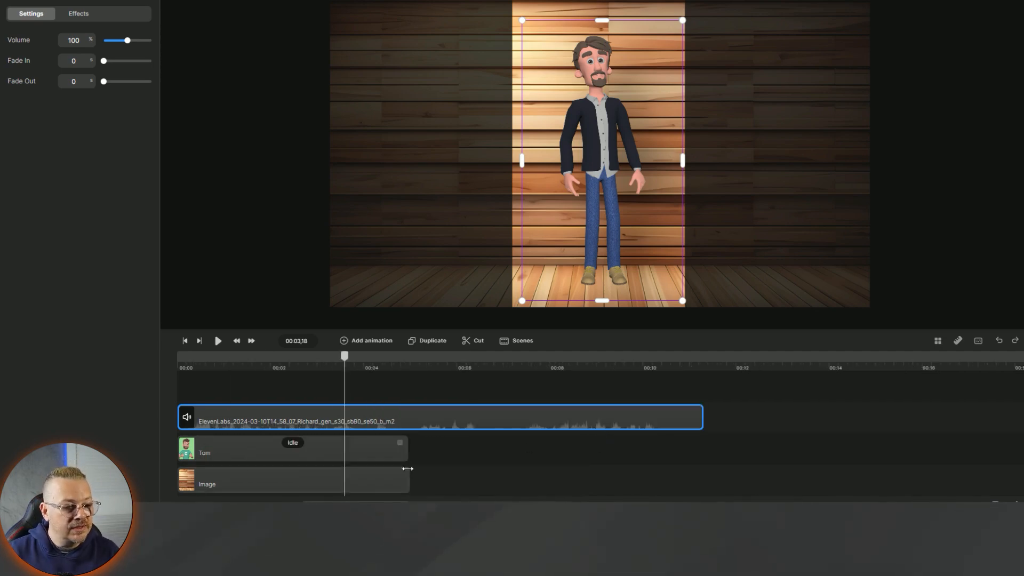
{"action": "left_click_drag", "start_coordinate": [409, 444], "coordinate": [696, 435]}
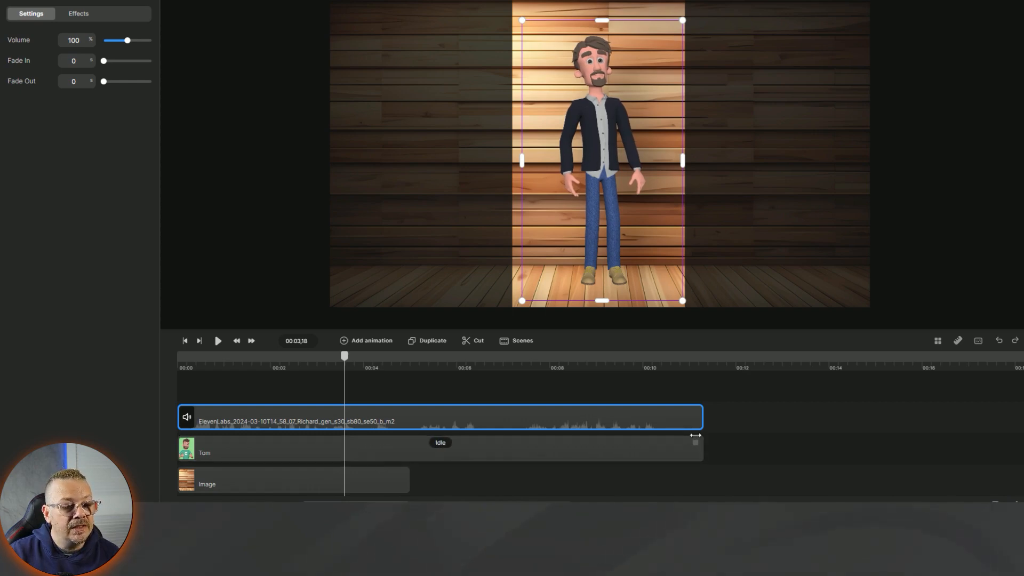
{"action": "left_click", "coordinate": [407, 471]}
{"action": "left_click_drag", "start_coordinate": [405, 415], "coordinate": [705, 415]}
- Rewind to the start, play the scene back, and select the voiceover clip
{"action": "scroll", "coordinate": [652, 424], "scroll_direction": "up", "scroll_amount": 1}
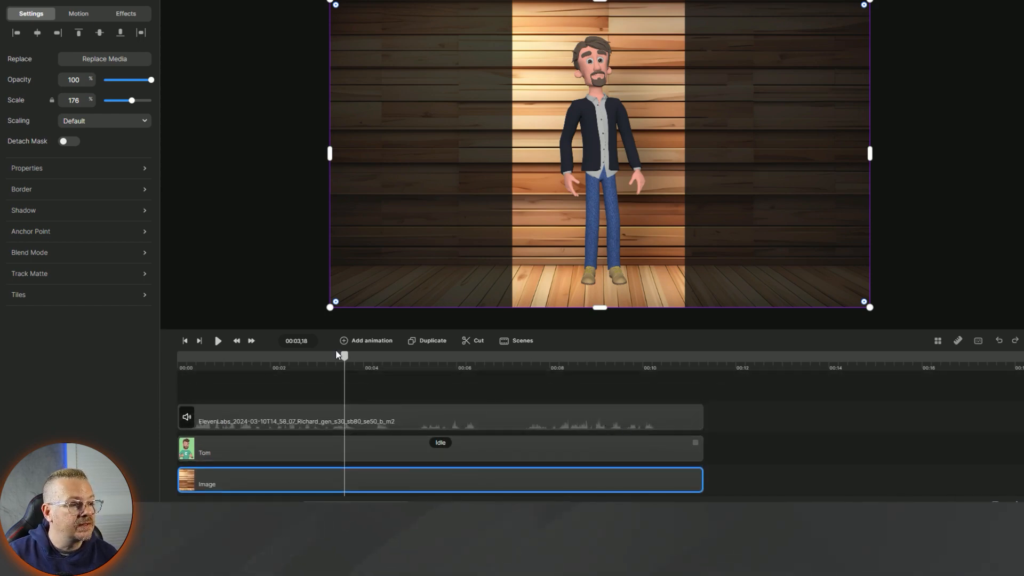
{"action": "left_click_drag", "start_coordinate": [344, 356], "coordinate": [182, 355]}
{"action": "left_click", "coordinate": [219, 341]}
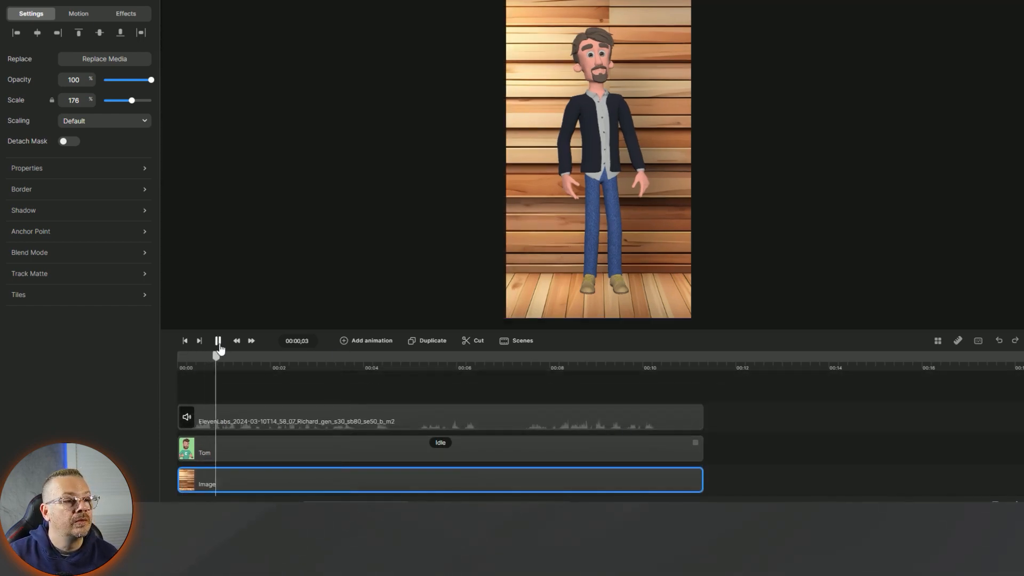
{"action": "left_click", "coordinate": [219, 341]}
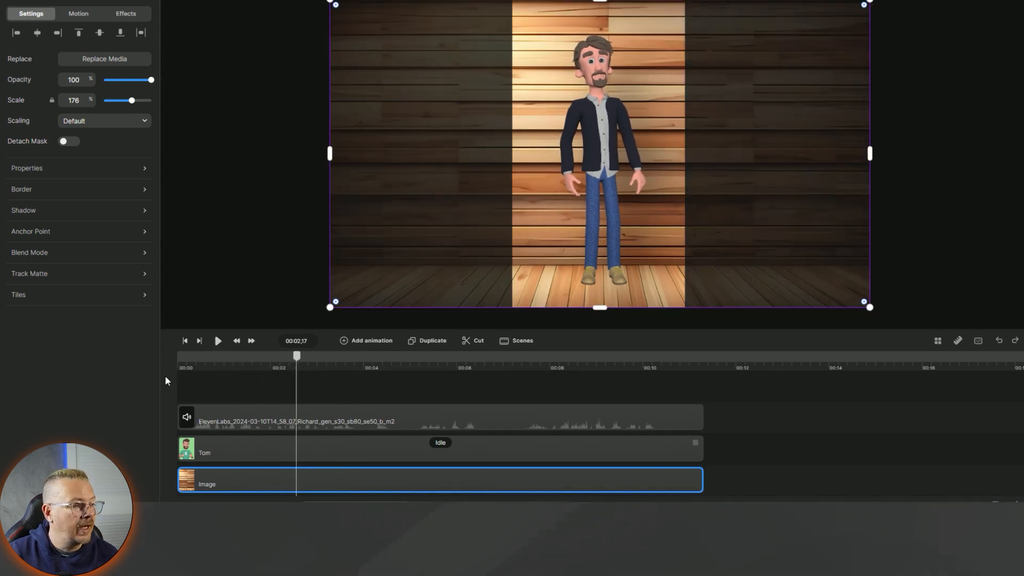
{"action": "left_click", "coordinate": [400, 419]}
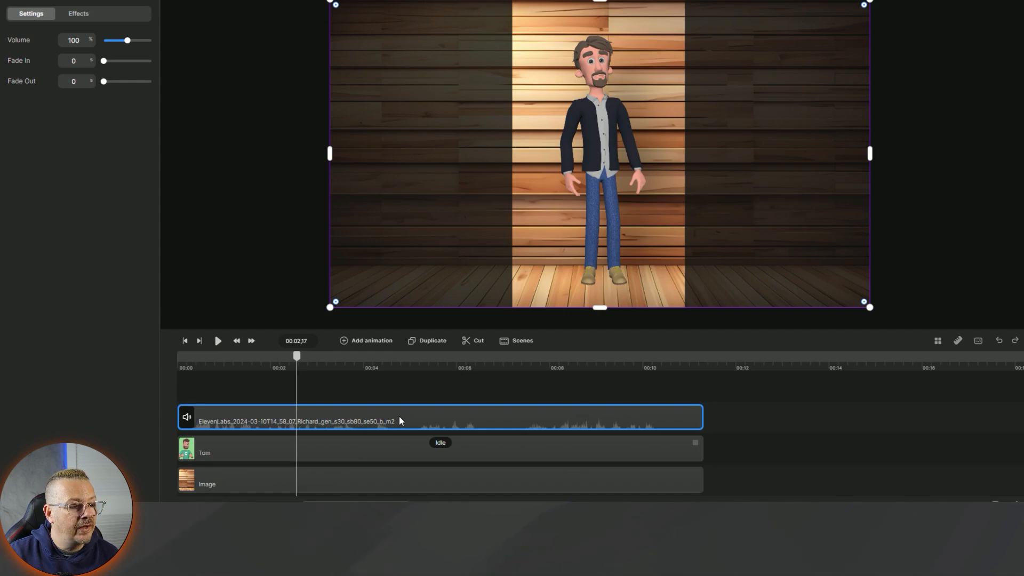
- Sync the voiceover clip with Tom and play the scene to check his lip movement
{"action": "right_click", "coordinate": [402, 420]}
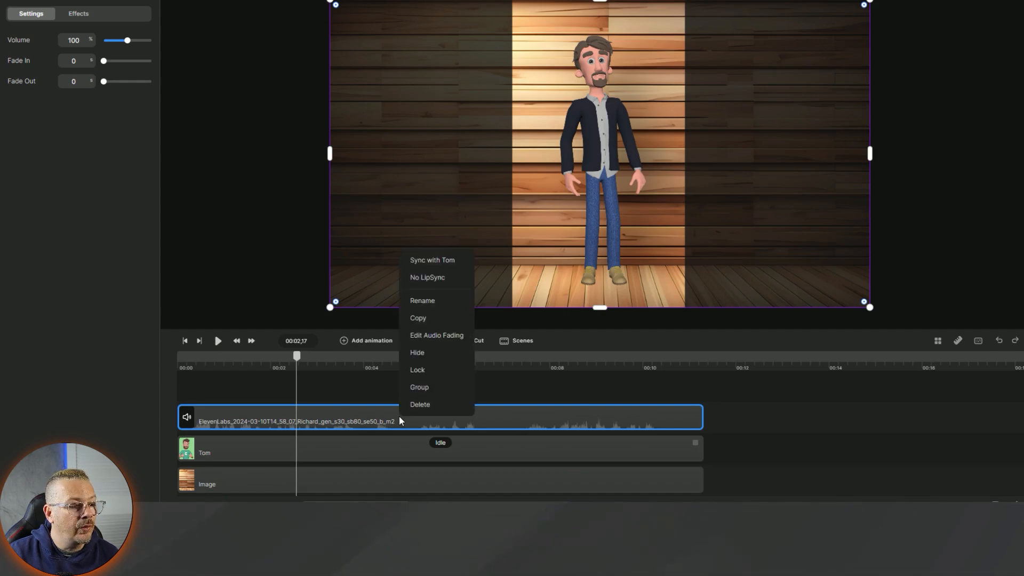
{"action": "left_click", "coordinate": [456, 267]}
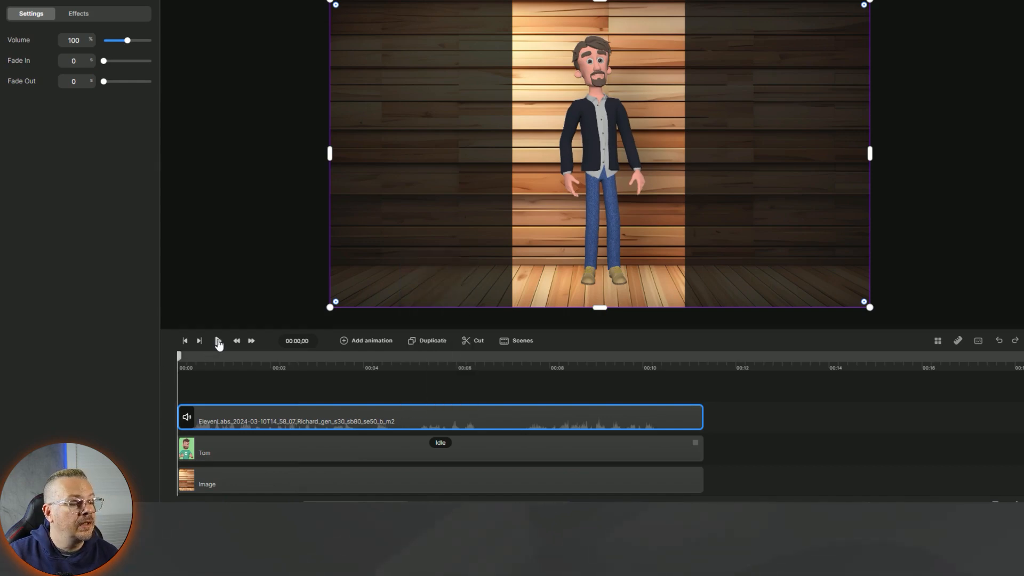
{"action": "left_click", "coordinate": [217, 342]}
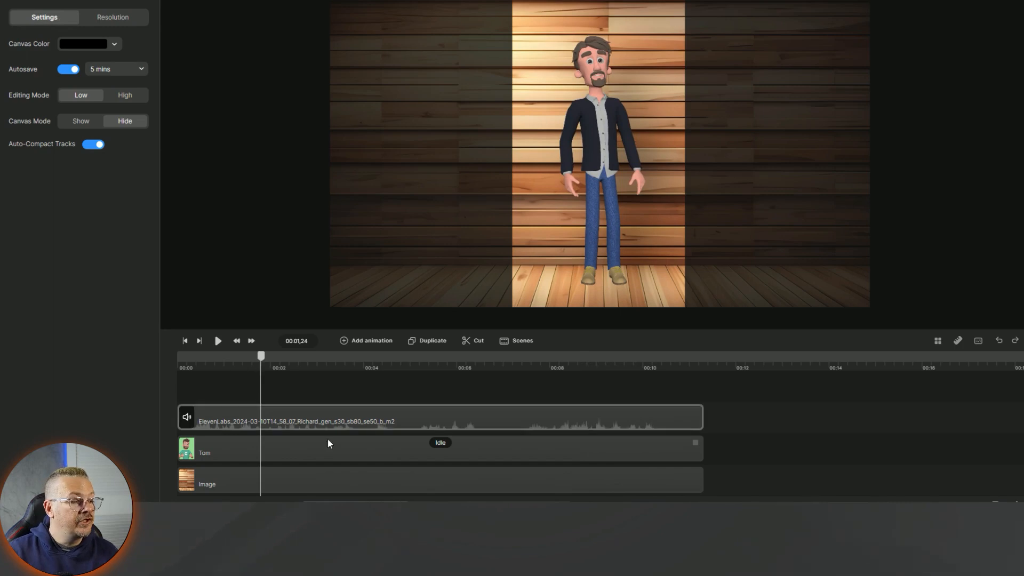
{"action": "left_click", "coordinate": [251, 455]}
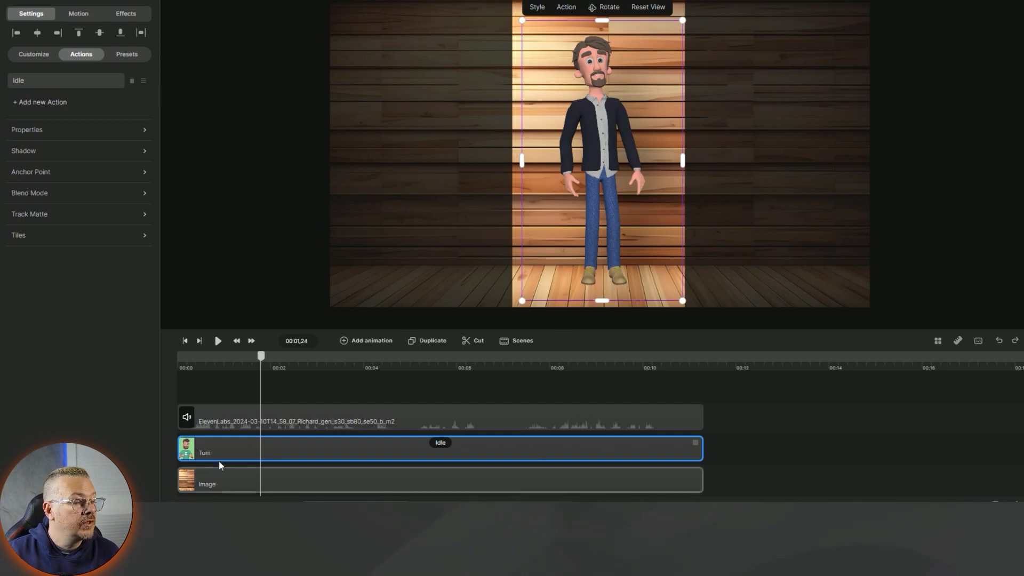
- Rename the Tom character track to Fred and sync the voiceover clip with Fred
{"action": "double_click", "coordinate": [204, 453]}
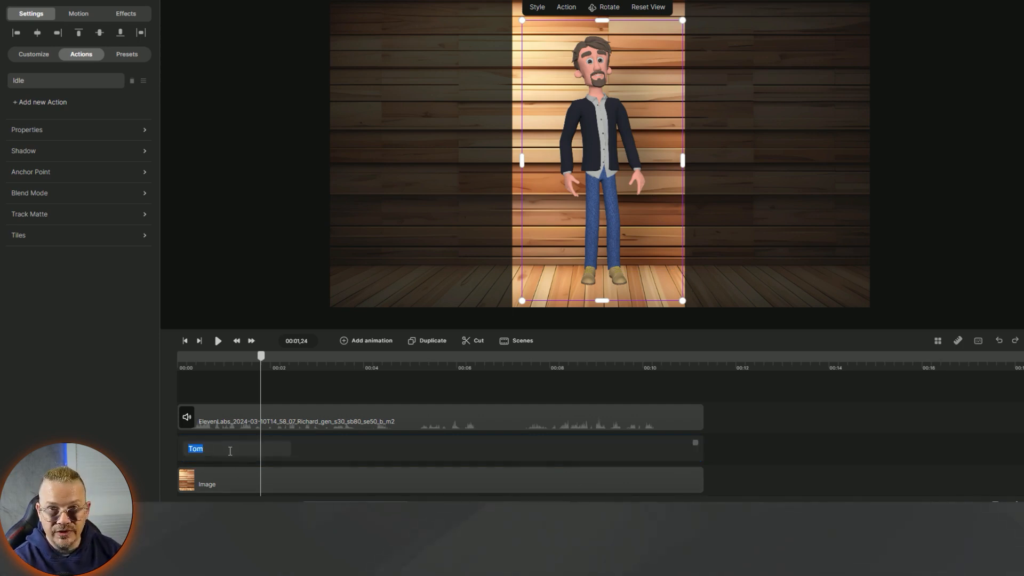
{"action": "type", "text": "Fred"}
{"action": "right_click", "coordinate": [427, 420]}
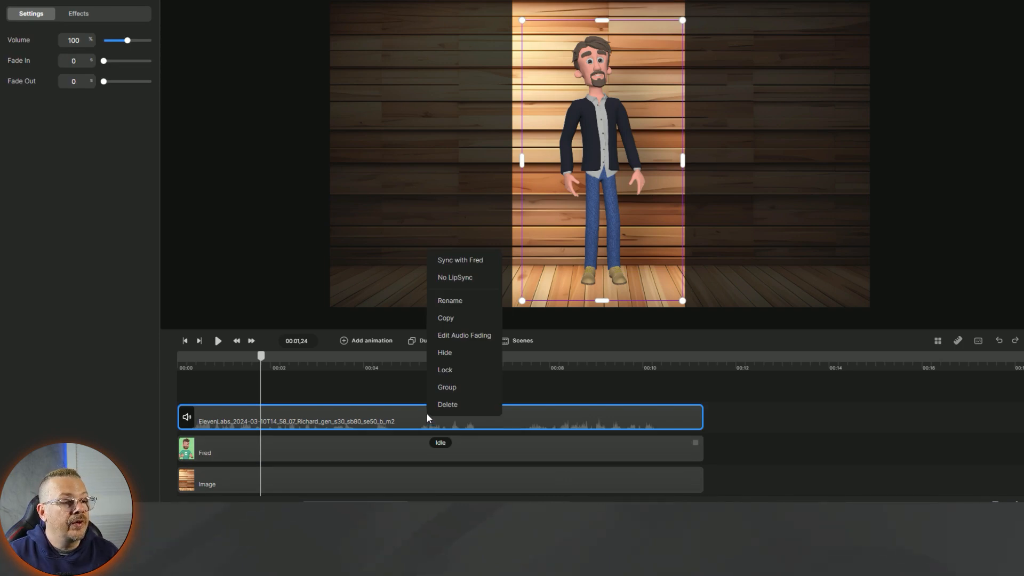
{"action": "left_click", "coordinate": [472, 262]}
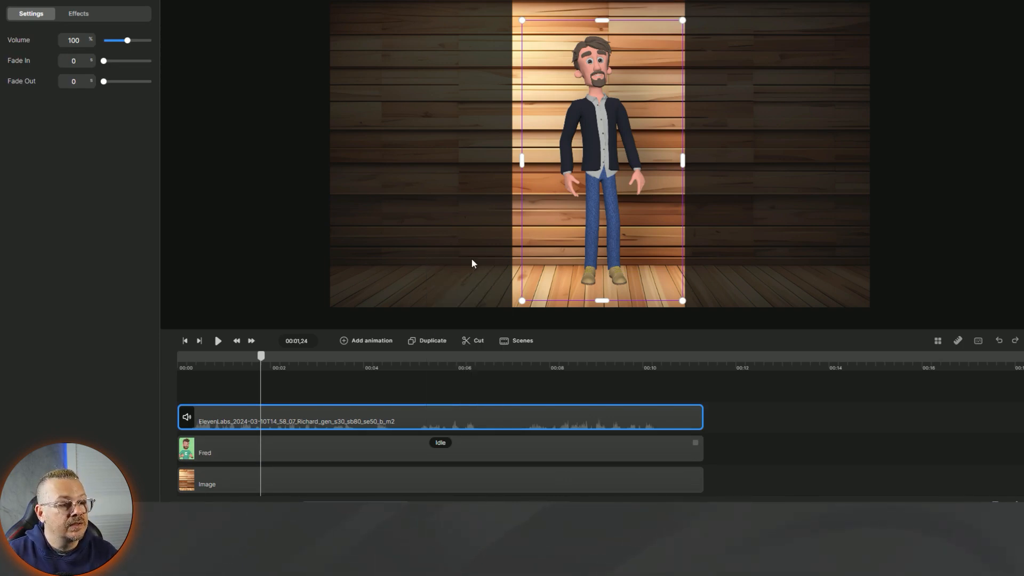
{"action": "left_click", "coordinate": [315, 451]}
{"action": "left_click", "coordinate": [444, 372]}
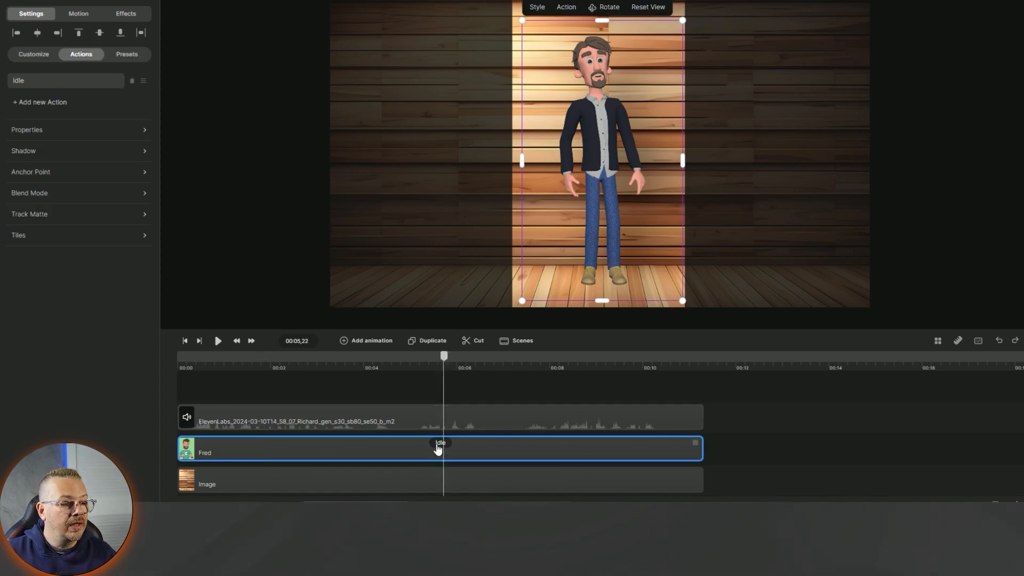
- At 00:05,02, try Sad, Happy and Angry on Fred's Idle action, leaving the expression at None
{"action": "left_click", "coordinate": [413, 365]}
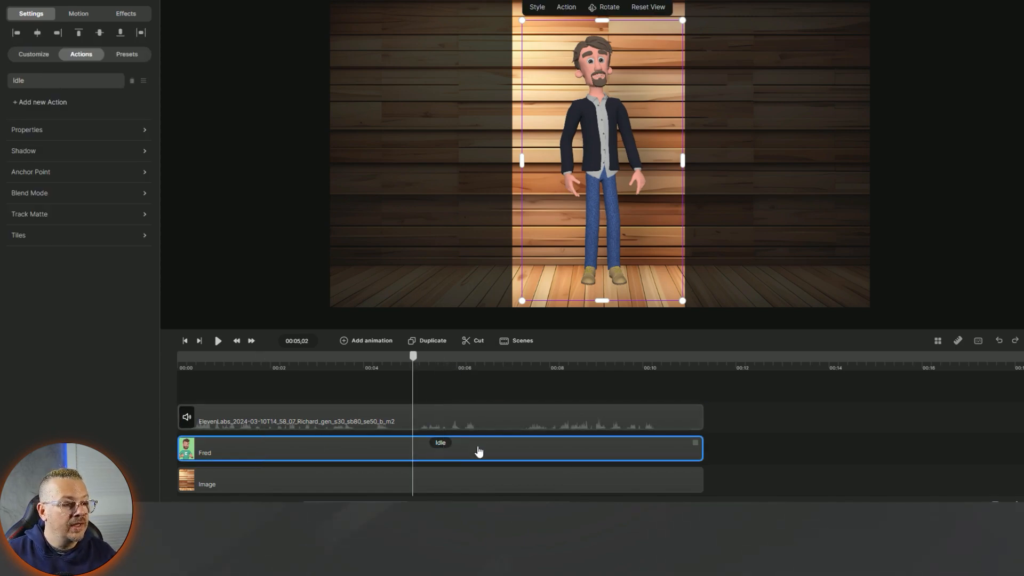
{"action": "left_click", "coordinate": [441, 444]}
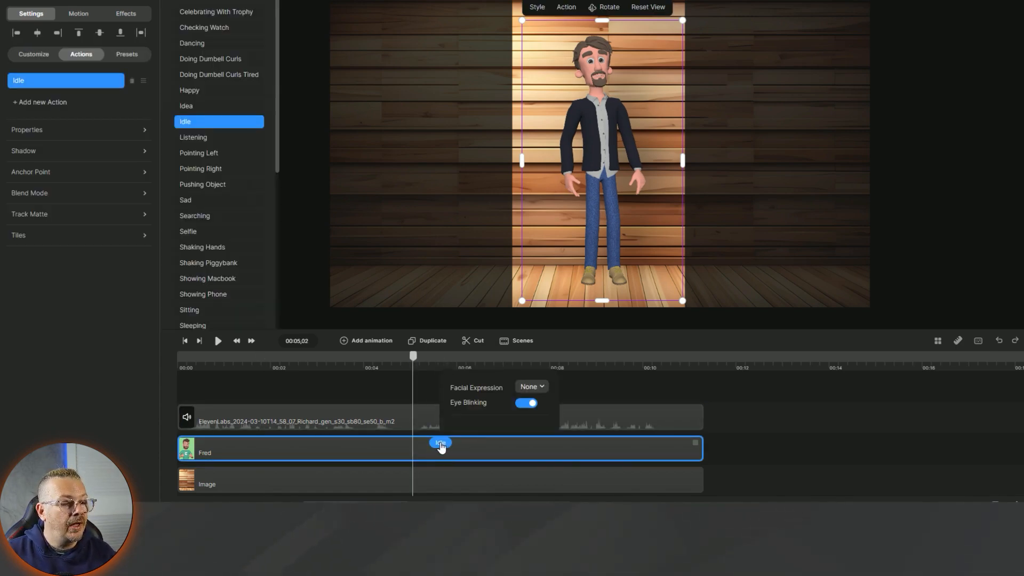
{"action": "left_click", "coordinate": [540, 388]}
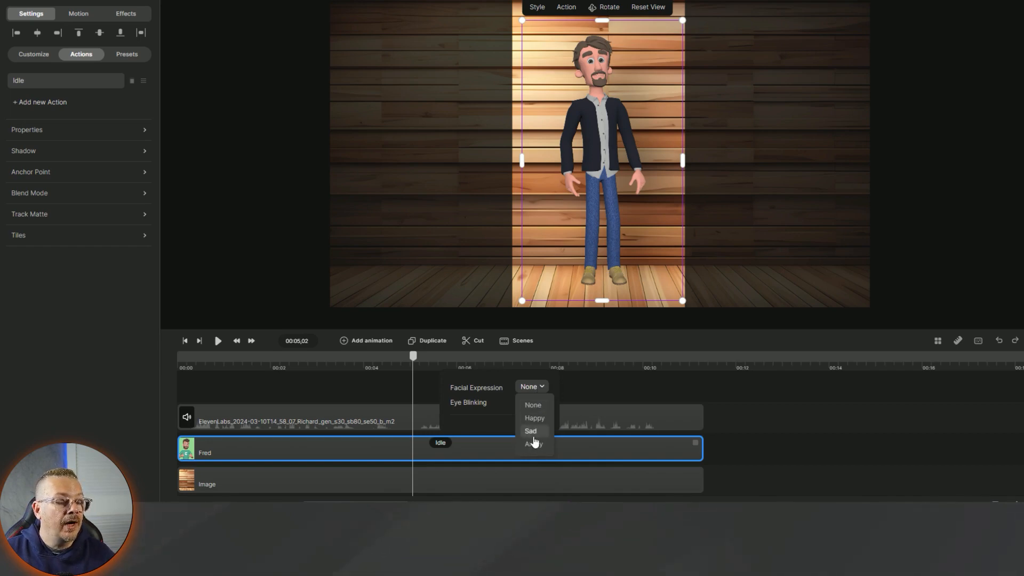
{"action": "left_click", "coordinate": [533, 432]}
{"action": "left_click", "coordinate": [529, 387]}
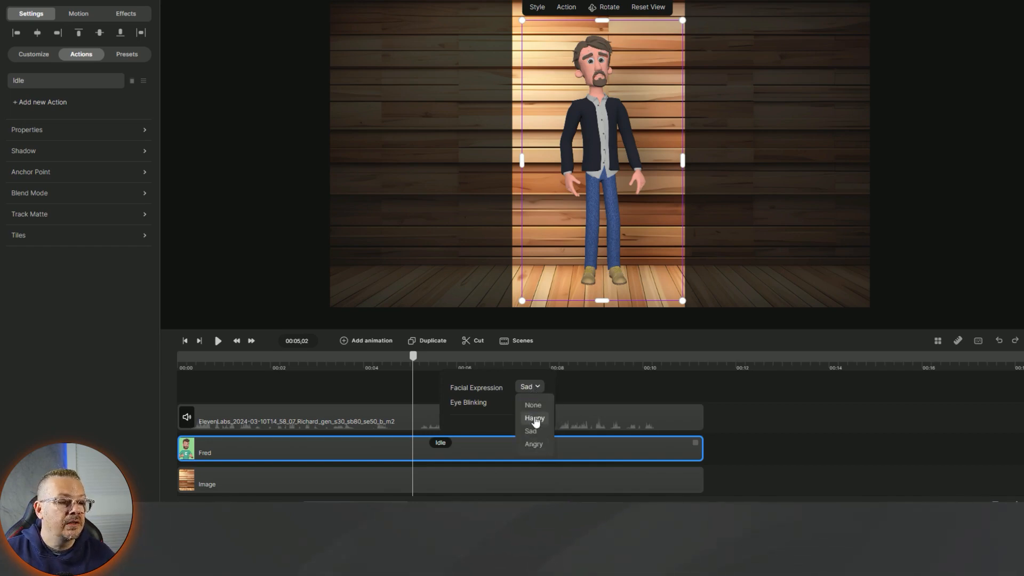
{"action": "left_click", "coordinate": [535, 422]}
{"action": "left_click", "coordinate": [533, 387]}
{"action": "left_click", "coordinate": [533, 447]}
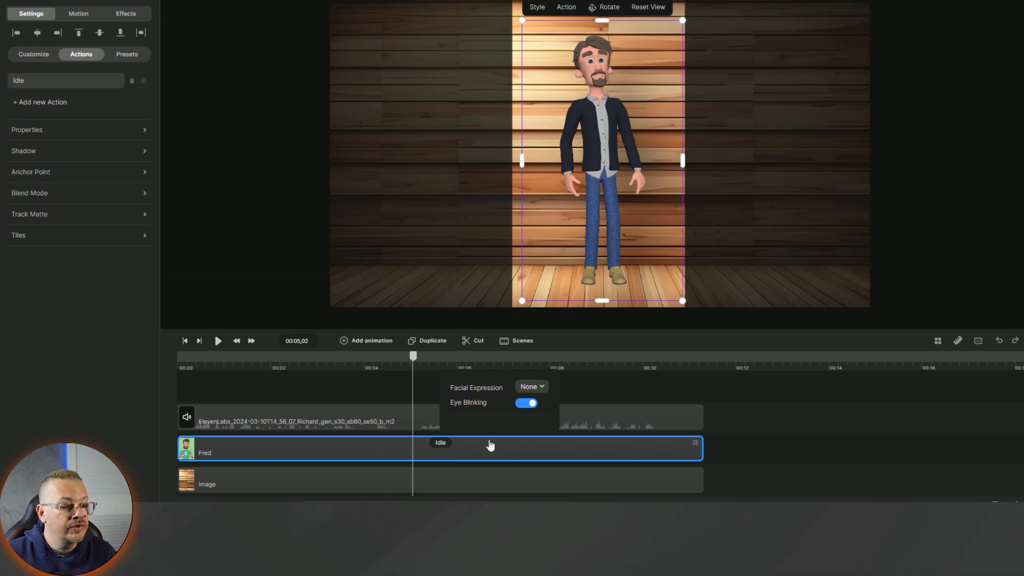
{"action": "left_click", "coordinate": [441, 443]}
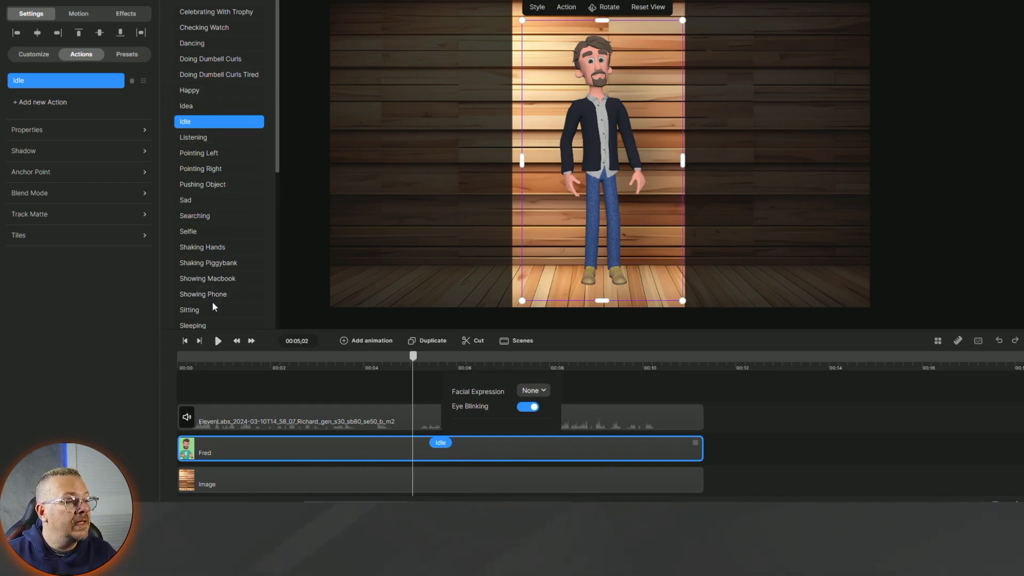
- Add a second Idle action to Fred, then shorten the first Idle and Fred's clip to about 8 seconds
{"action": "left_click", "coordinate": [54, 105]}
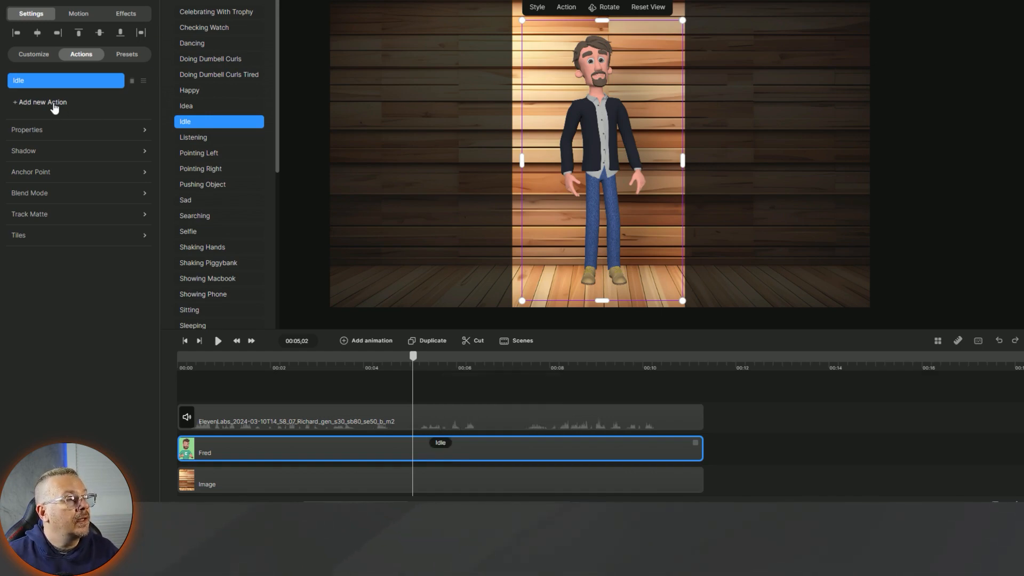
{"action": "left_click", "coordinate": [21, 102]}
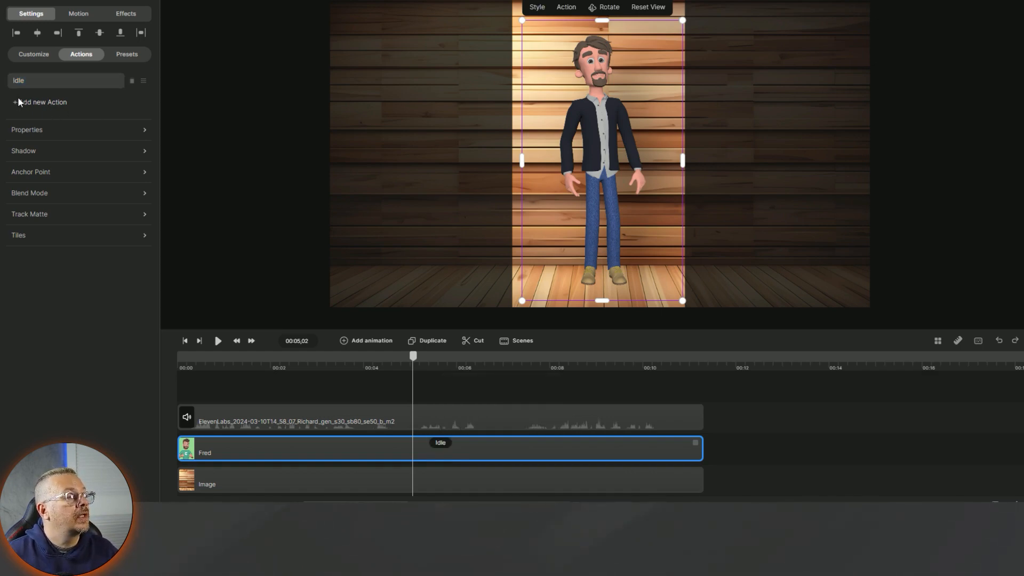
{"action": "left_click", "coordinate": [28, 105]}
{"action": "left_click", "coordinate": [193, 122]}
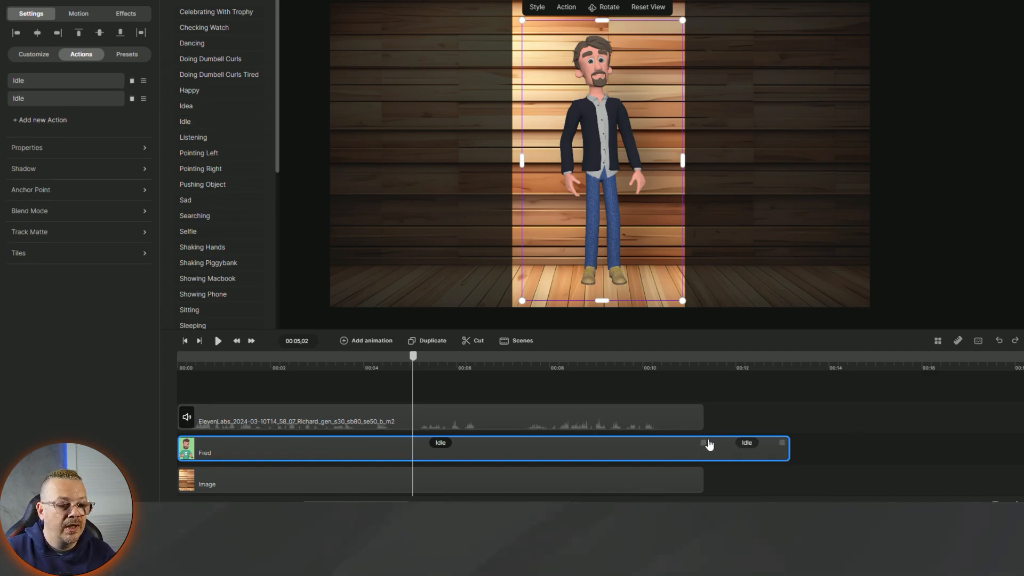
{"action": "left_click_drag", "start_coordinate": [700, 444], "coordinate": [616, 444]}
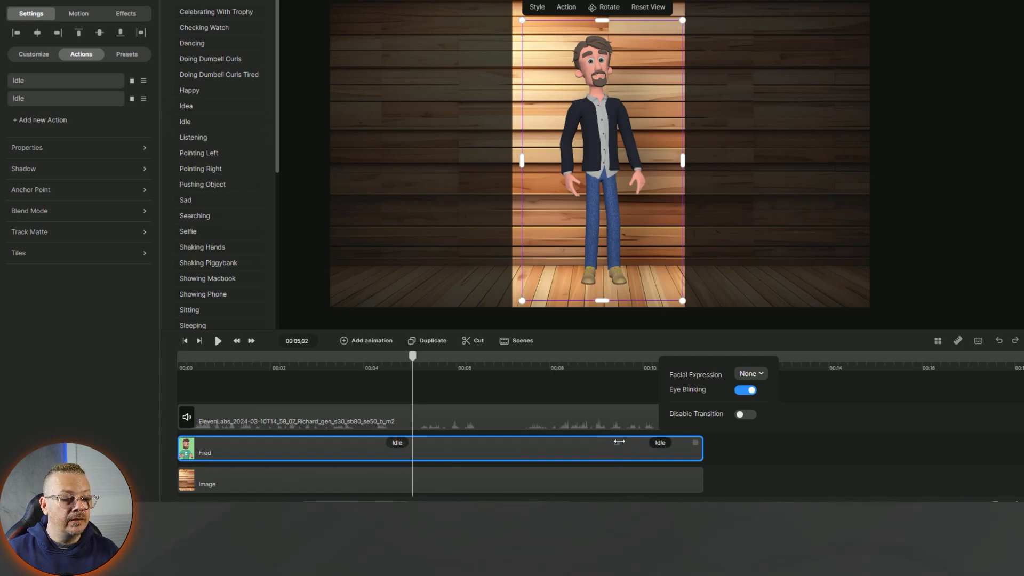
{"action": "left_click_drag", "start_coordinate": [619, 443], "coordinate": [474, 441]}
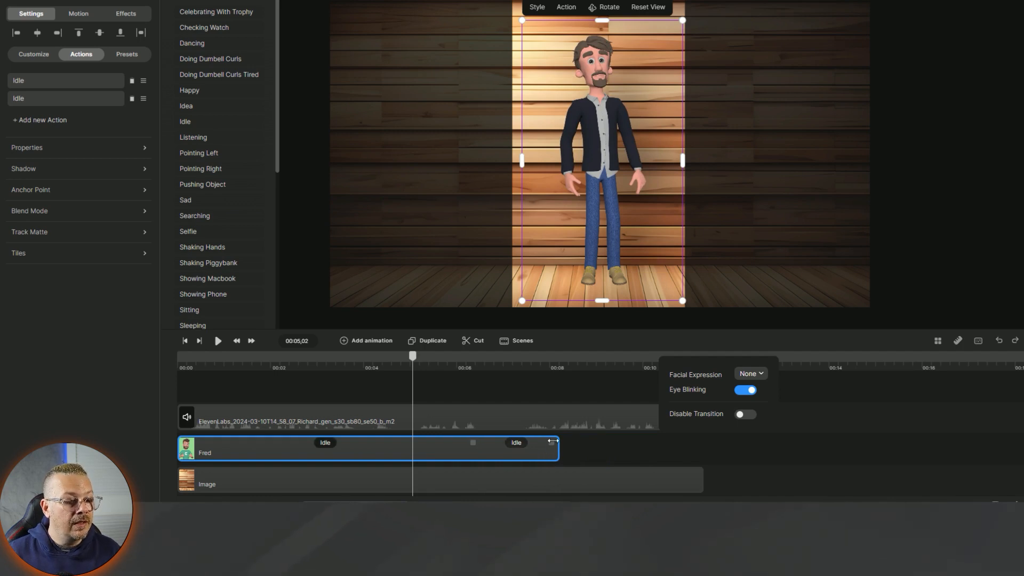
- Extend Fred's clip to end with the voiceover, and move the playhead to about 00:08
{"action": "left_click", "coordinate": [520, 448]}
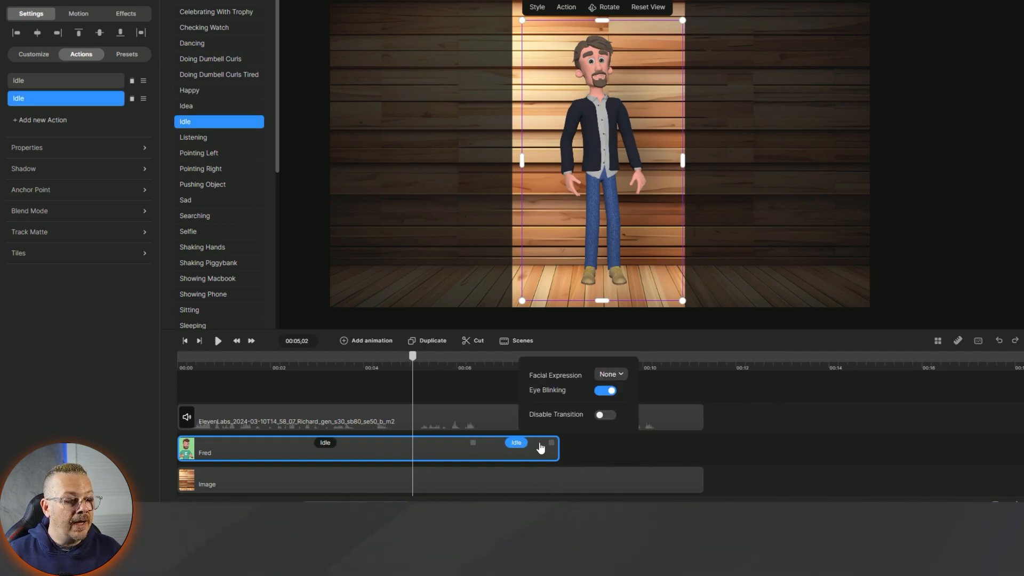
{"action": "left_click_drag", "start_coordinate": [556, 443], "coordinate": [698, 443]}
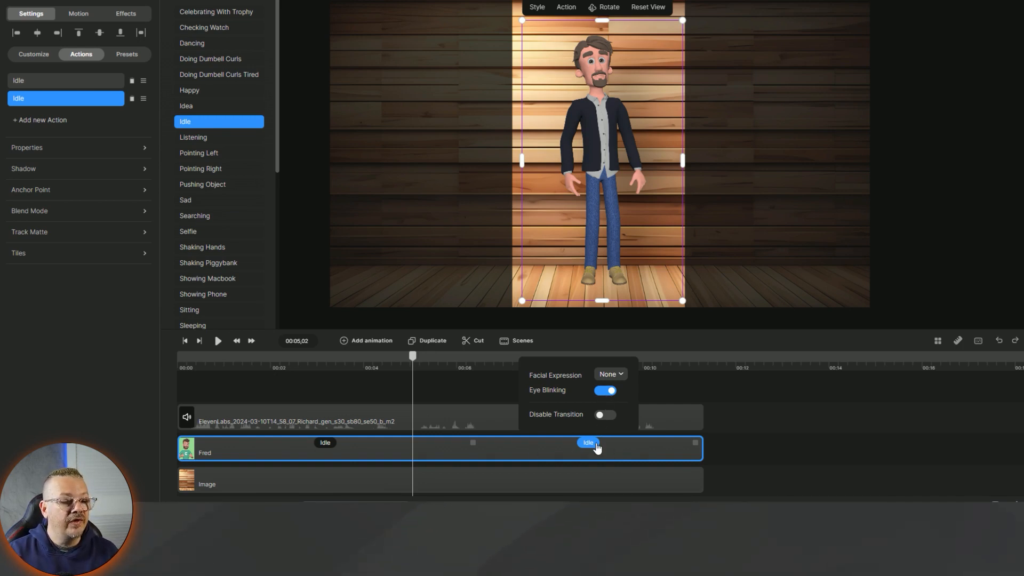
{"action": "left_click", "coordinate": [622, 375]}
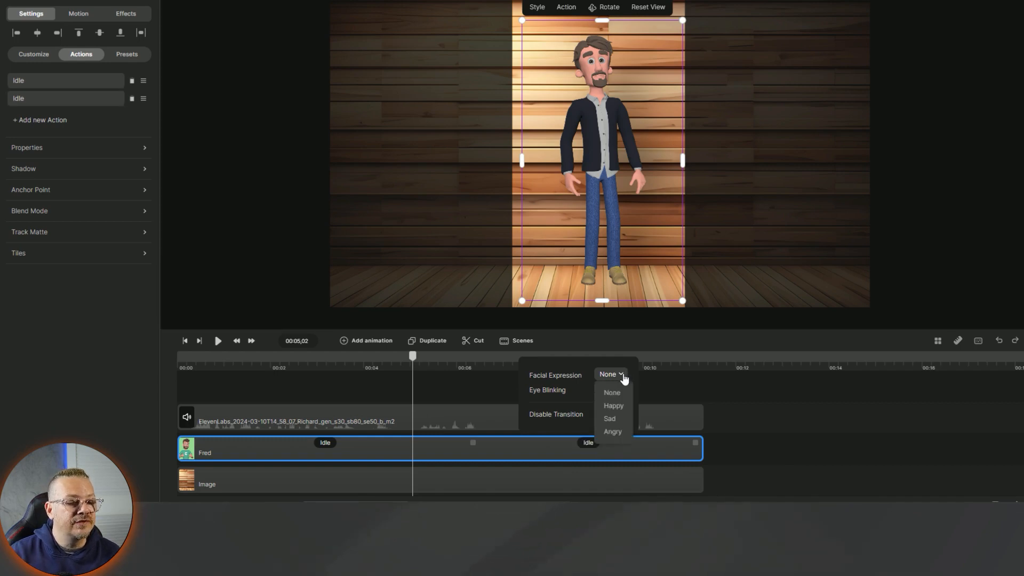
{"action": "left_click", "coordinate": [613, 426]}
{"action": "left_click", "coordinate": [625, 378]}
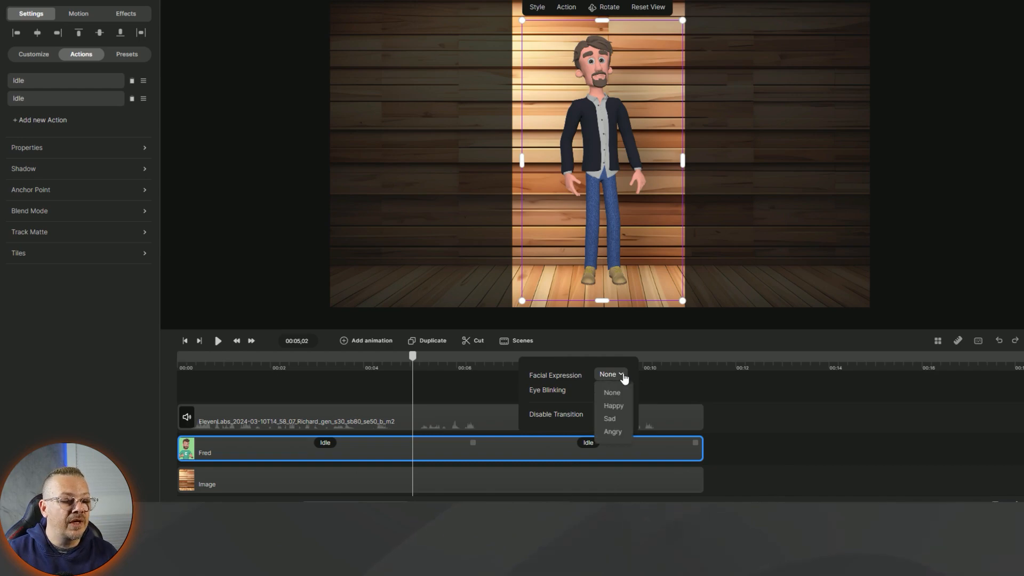
{"action": "left_click_drag", "start_coordinate": [414, 357], "coordinate": [588, 356]}
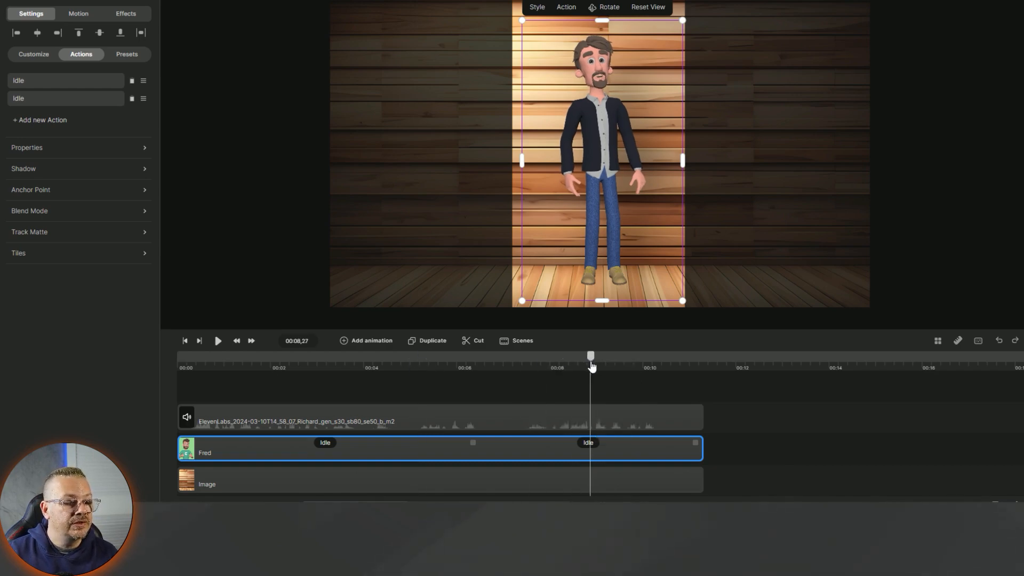
- Set the second Idle action's facial expression to Sad after trying Angry
{"action": "left_click", "coordinate": [588, 443]}
{"action": "left_click", "coordinate": [683, 375]}
{"action": "left_click", "coordinate": [681, 420]}
{"action": "left_click", "coordinate": [681, 375]}
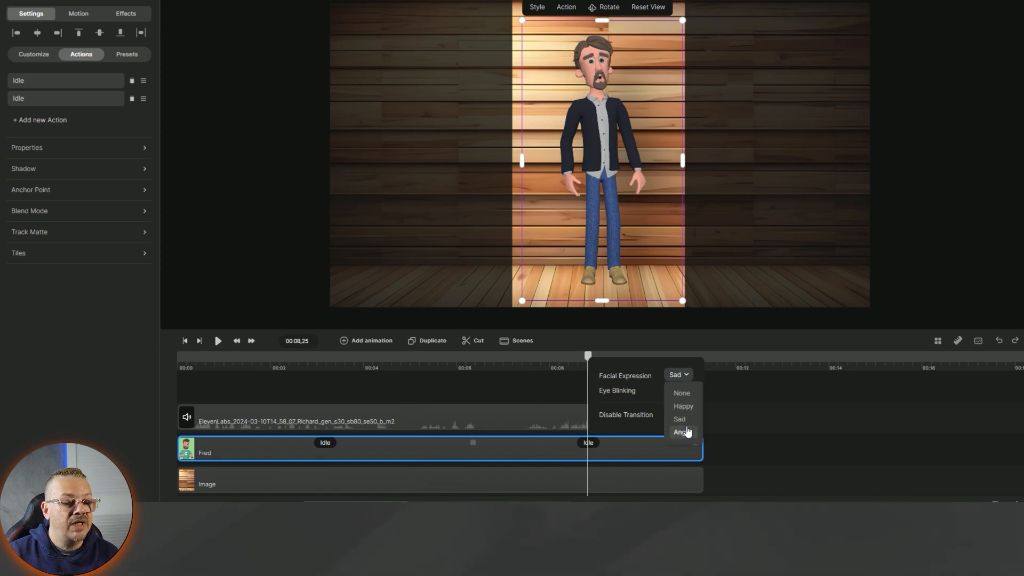
{"action": "left_click", "coordinate": [685, 434]}
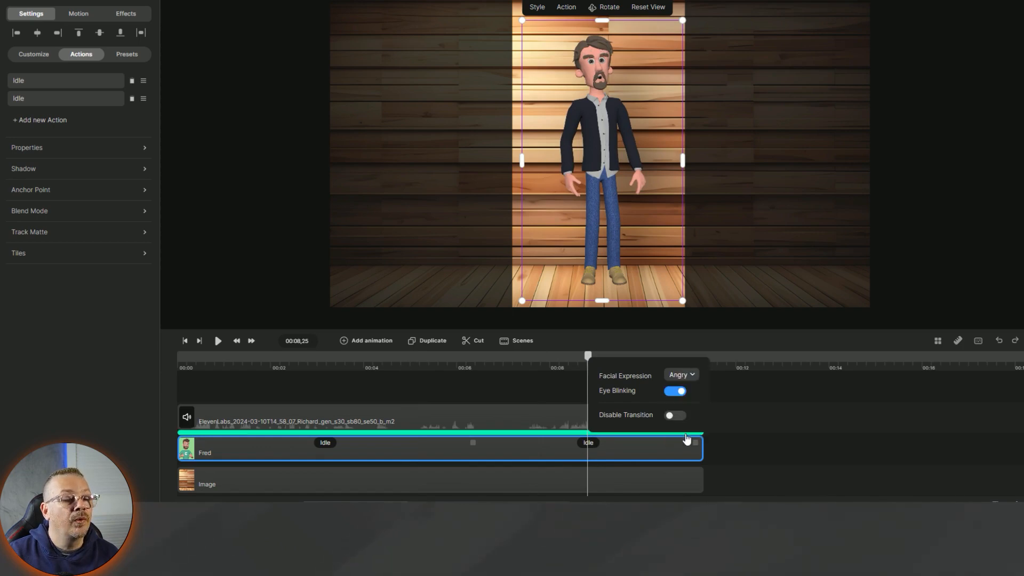
{"action": "left_click", "coordinate": [685, 377]}
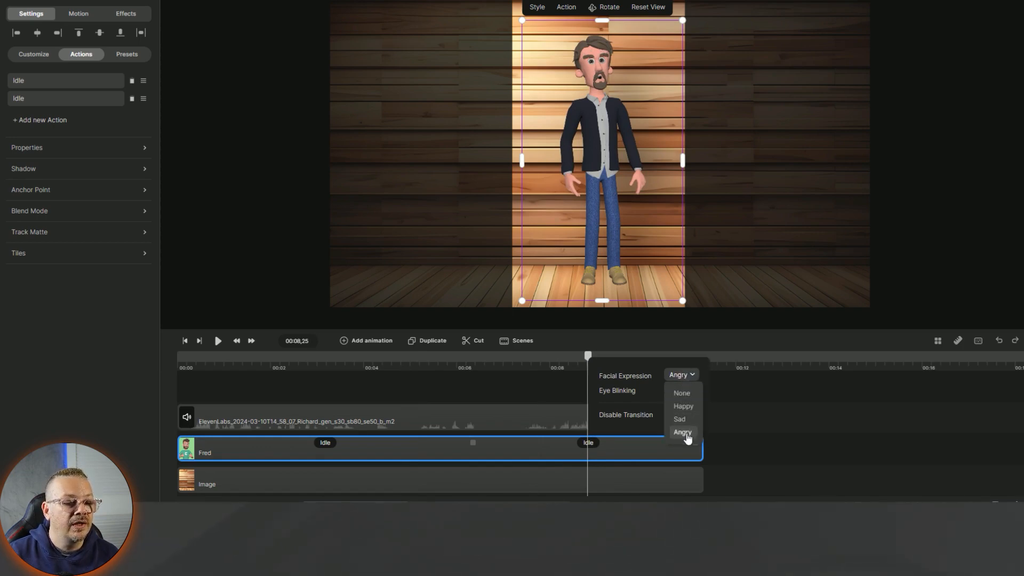
{"action": "left_click", "coordinate": [681, 420]}
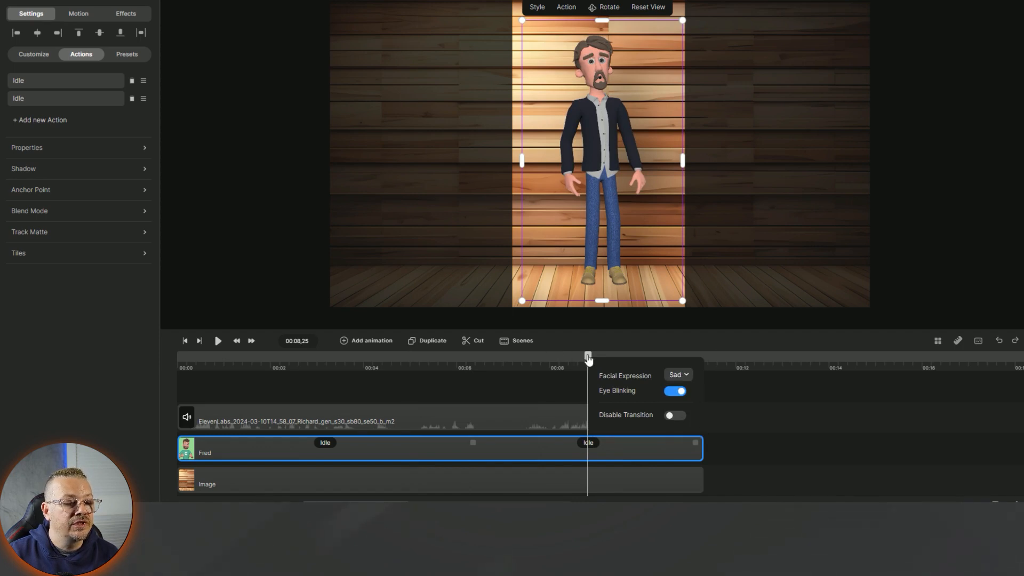
- Give the first Idle action a Happy expression, then play the scene from the start
{"action": "left_click_drag", "start_coordinate": [589, 355], "coordinate": [322, 372]}
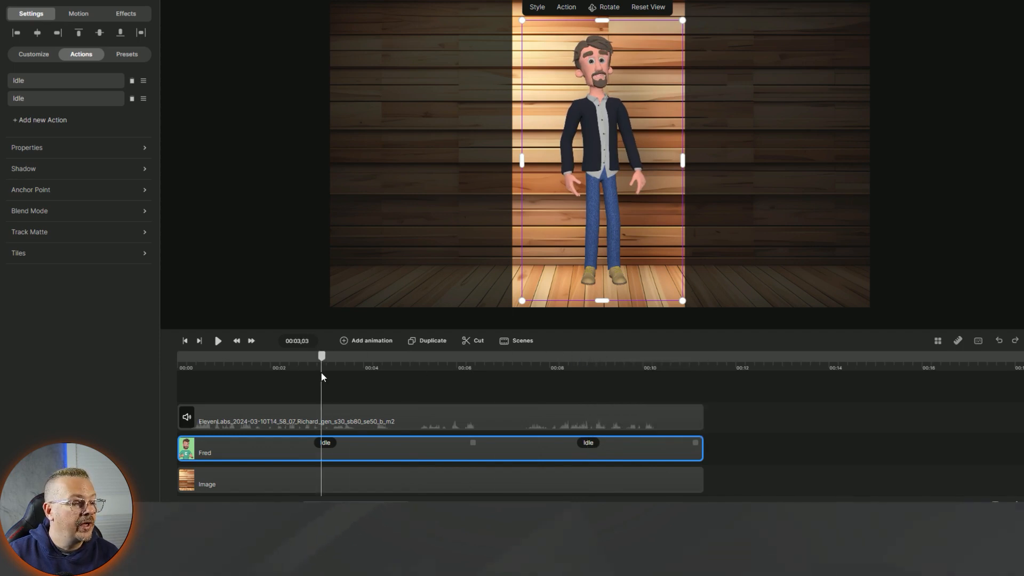
{"action": "left_click", "coordinate": [325, 443]}
{"action": "left_click", "coordinate": [417, 387]}
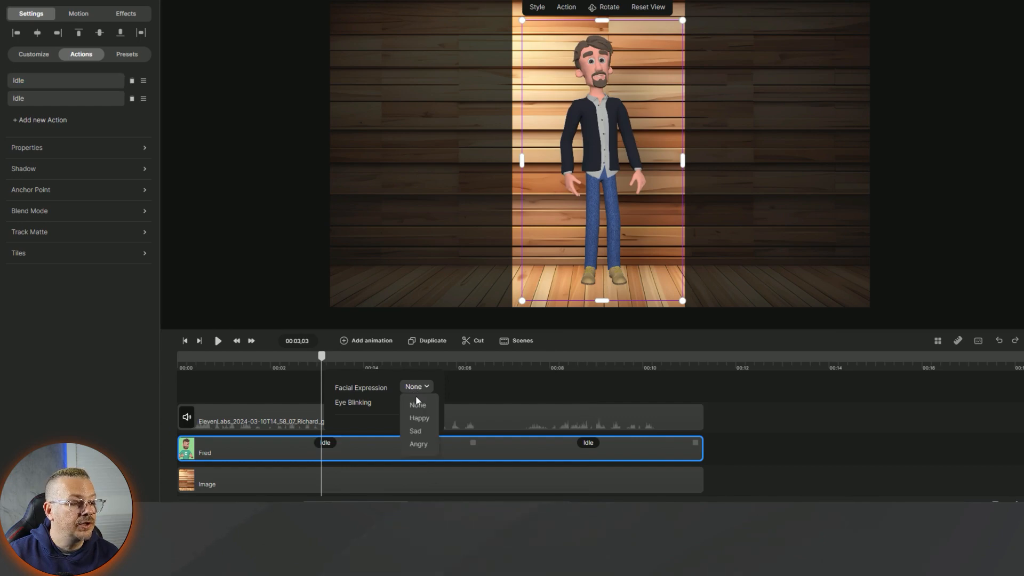
{"action": "left_click", "coordinate": [416, 417]}
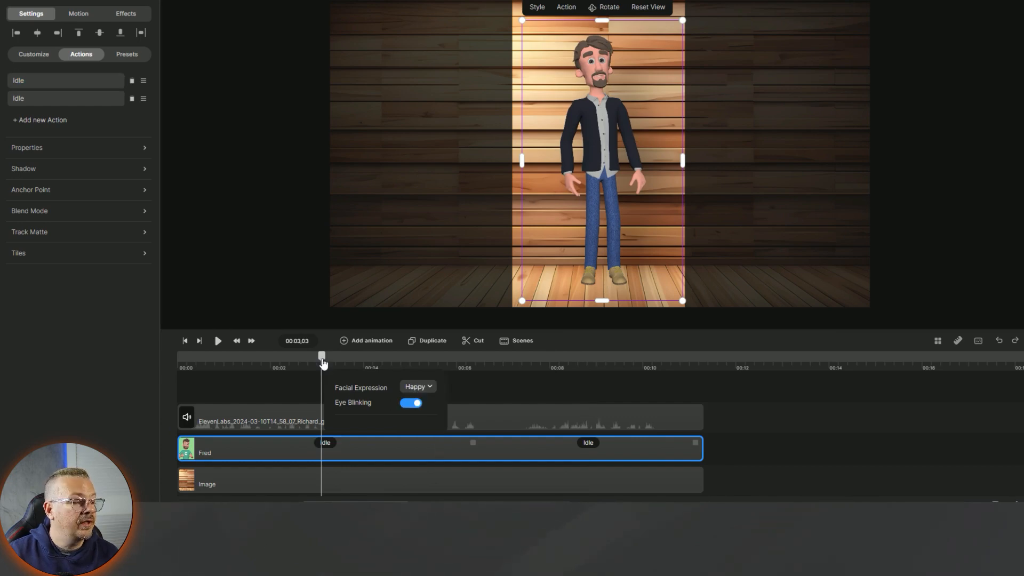
{"action": "left_click_drag", "start_coordinate": [323, 363], "coordinate": [163, 395]}
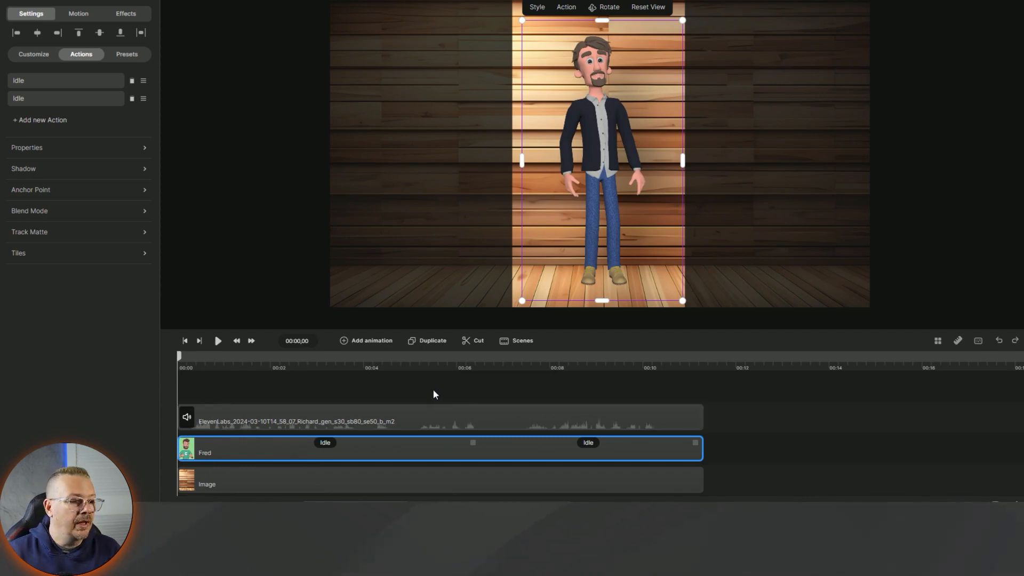
{"action": "left_click", "coordinate": [219, 341]}
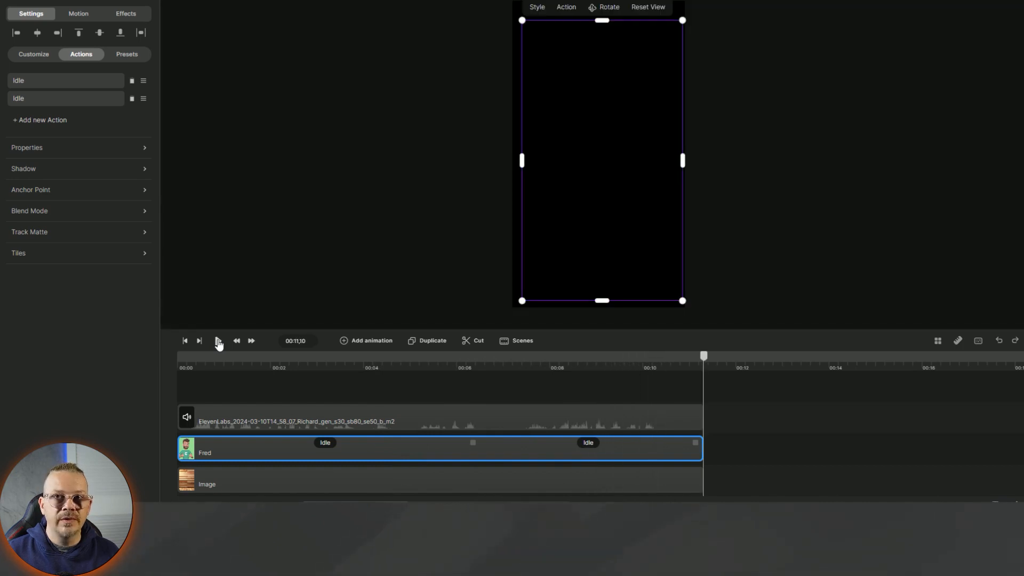
- Trim the voiceover, Fred and wood Image clips so they all end at about 10.7 seconds
{"action": "left_click", "coordinate": [627, 369]}
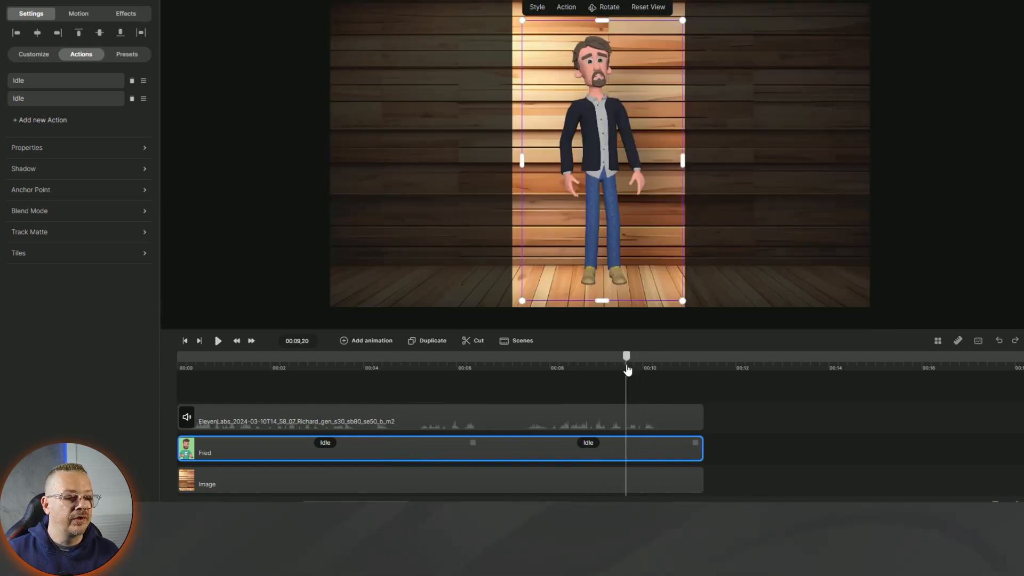
{"action": "left_click", "coordinate": [696, 422]}
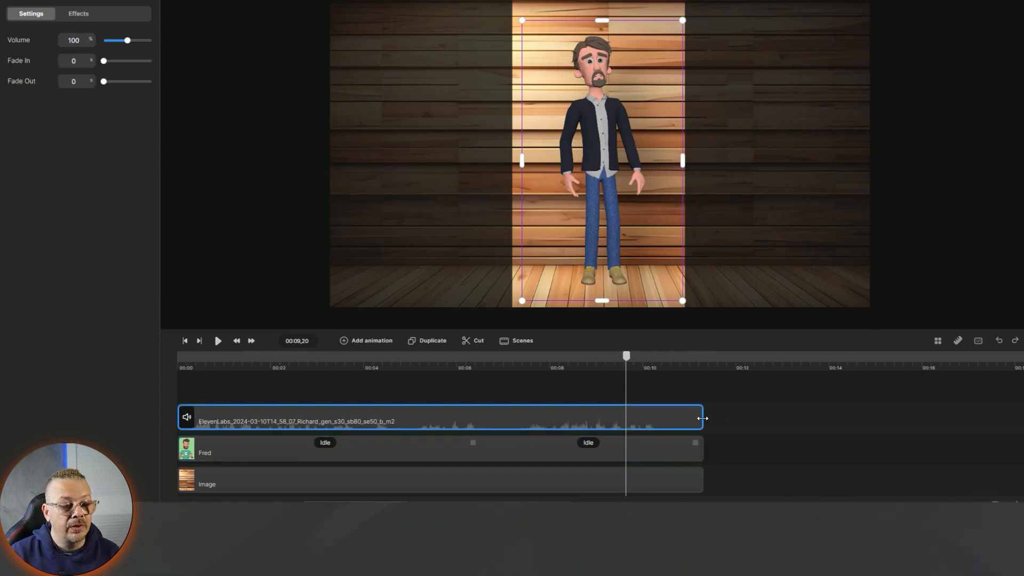
{"action": "left_click_drag", "start_coordinate": [703, 419], "coordinate": [681, 418]}
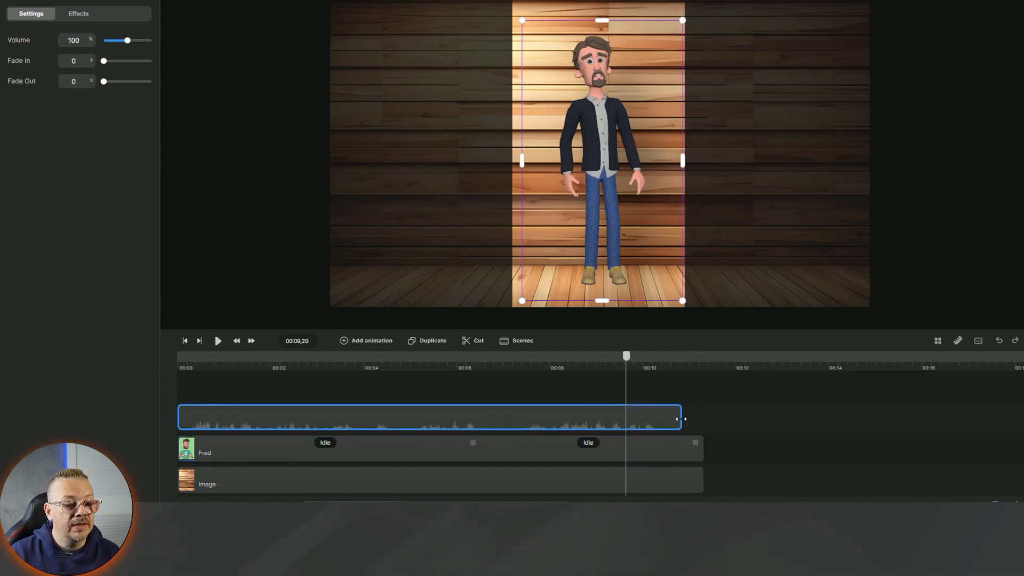
{"action": "left_click", "coordinate": [698, 444]}
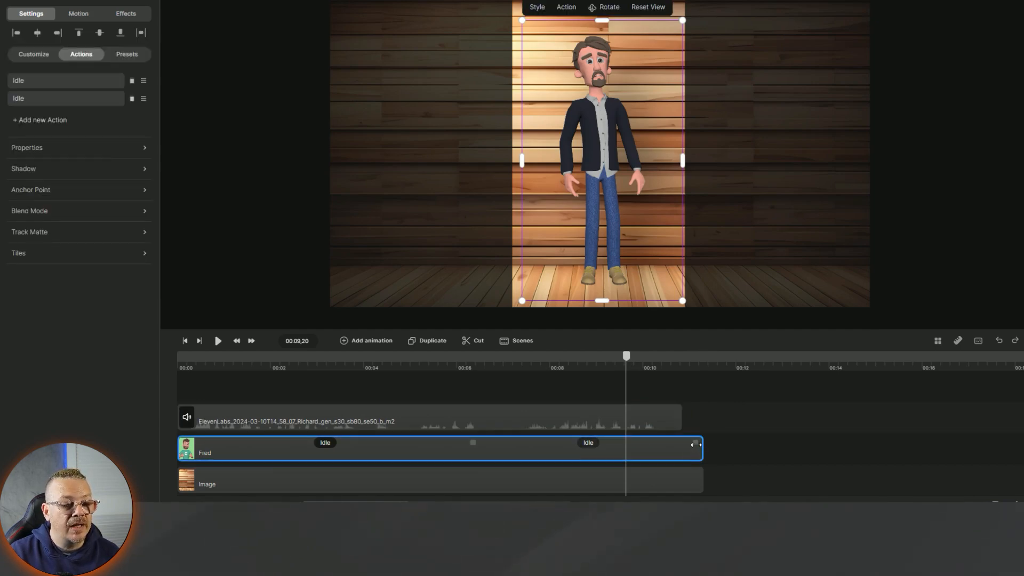
{"action": "left_click_drag", "start_coordinate": [693, 444], "coordinate": [675, 444]}
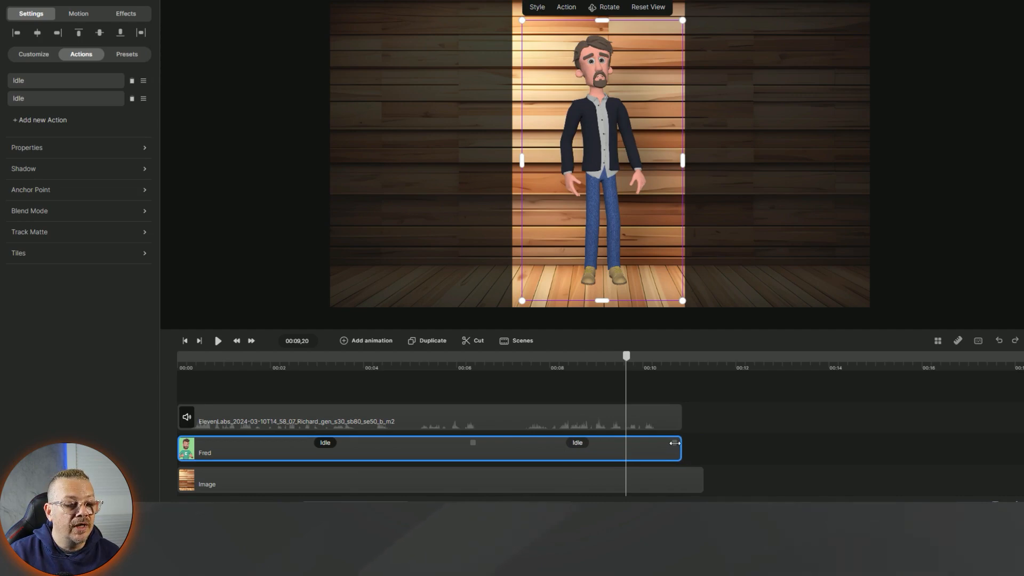
{"action": "left_click_drag", "start_coordinate": [703, 480], "coordinate": [681, 480]}
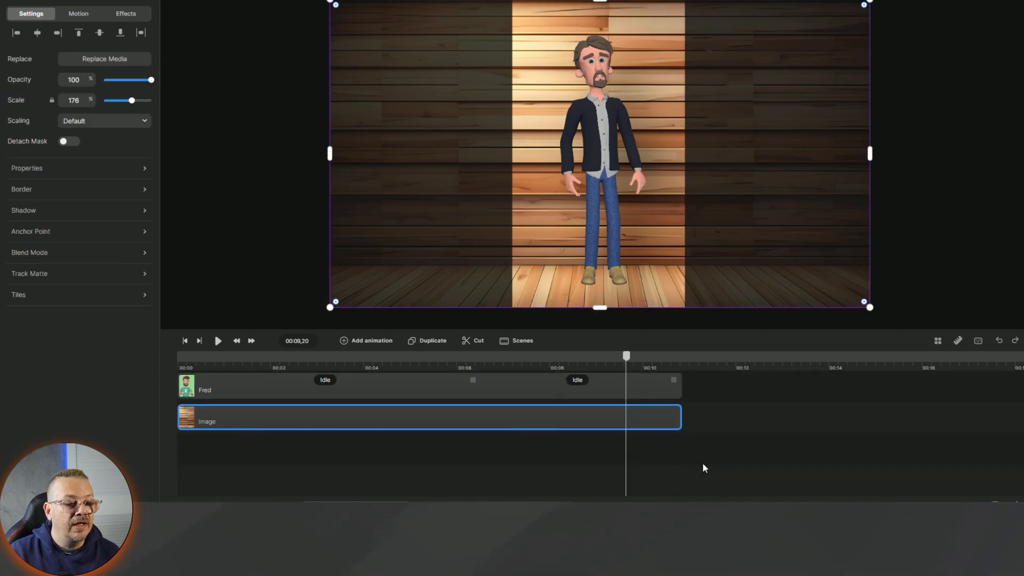
{"action": "left_click", "coordinate": [909, 107]}
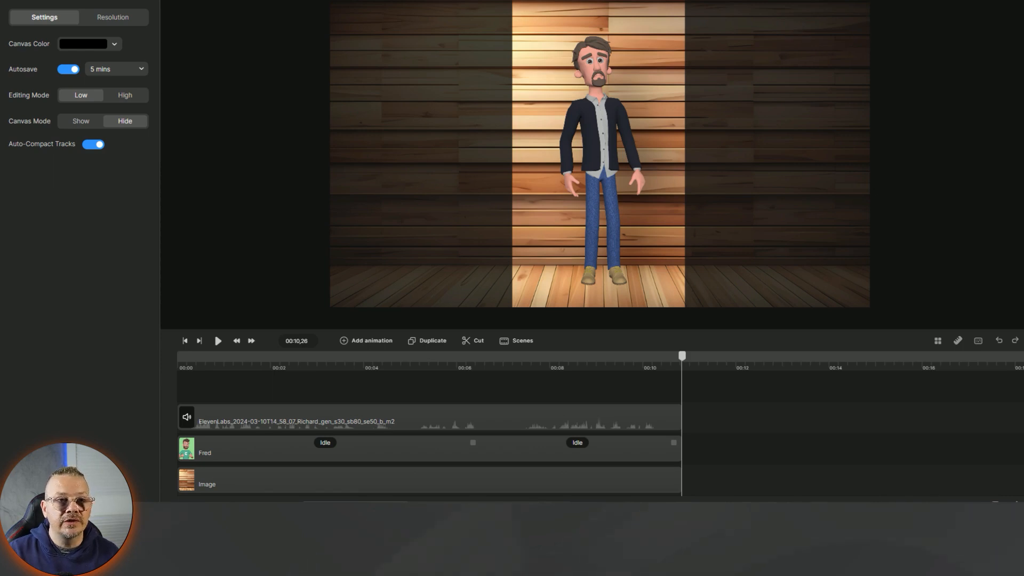
- Save the project and render a Standard (8 Mbps) MP4 named Animals Humans Cartoon
{"action": "key", "text": "ctrl+s"}
{"action": "left_click", "coordinate": [462, 247]}
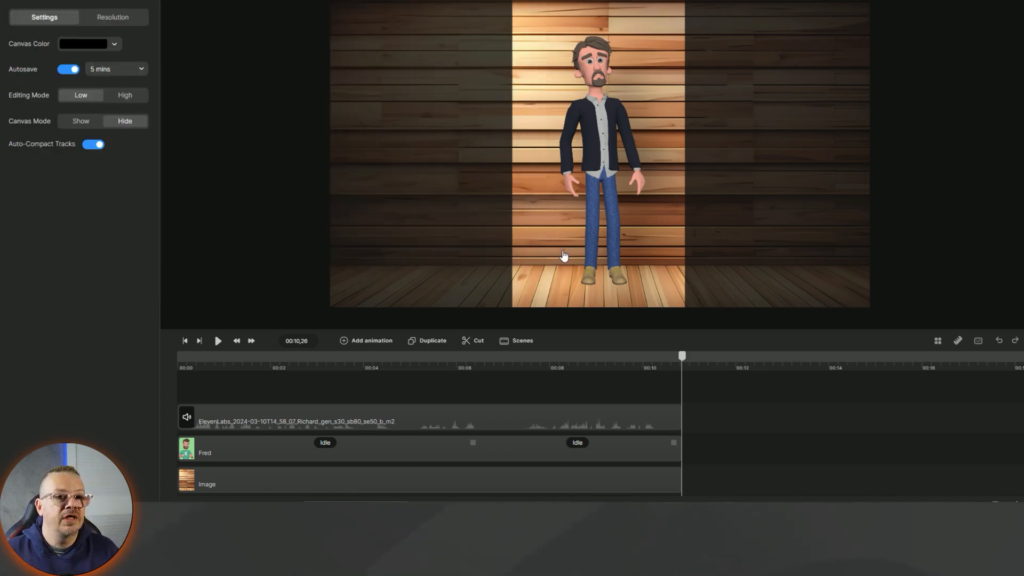
{"action": "left_click", "coordinate": [927, 1]}
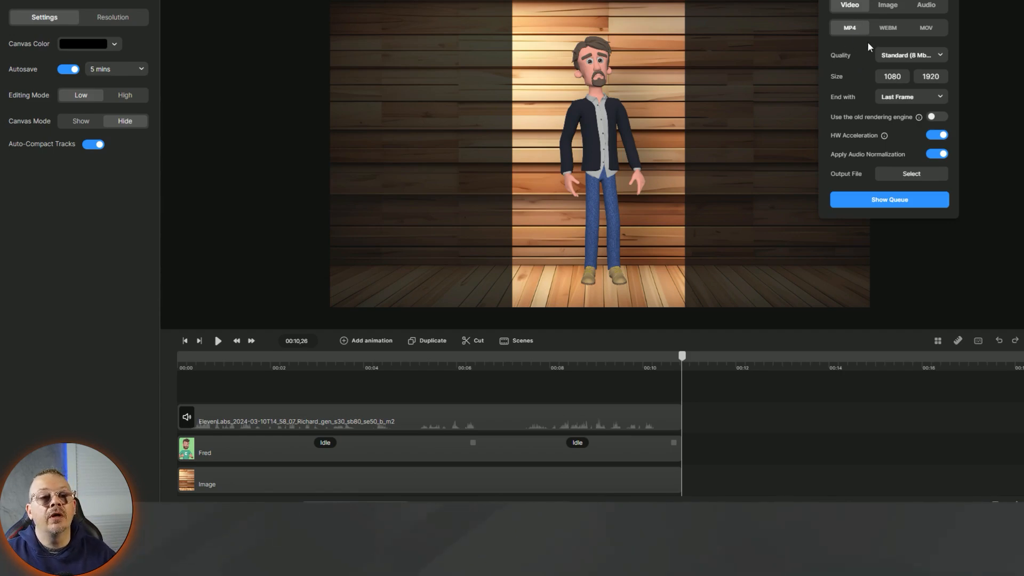
{"action": "left_click", "coordinate": [923, 56]}
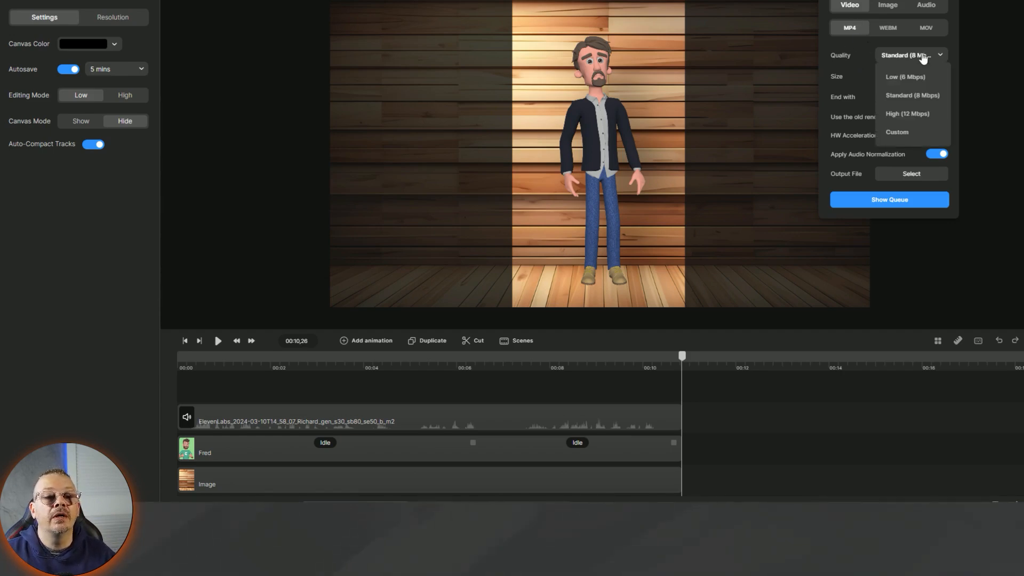
{"action": "left_click", "coordinate": [922, 55]}
{"action": "left_click", "coordinate": [914, 54]}
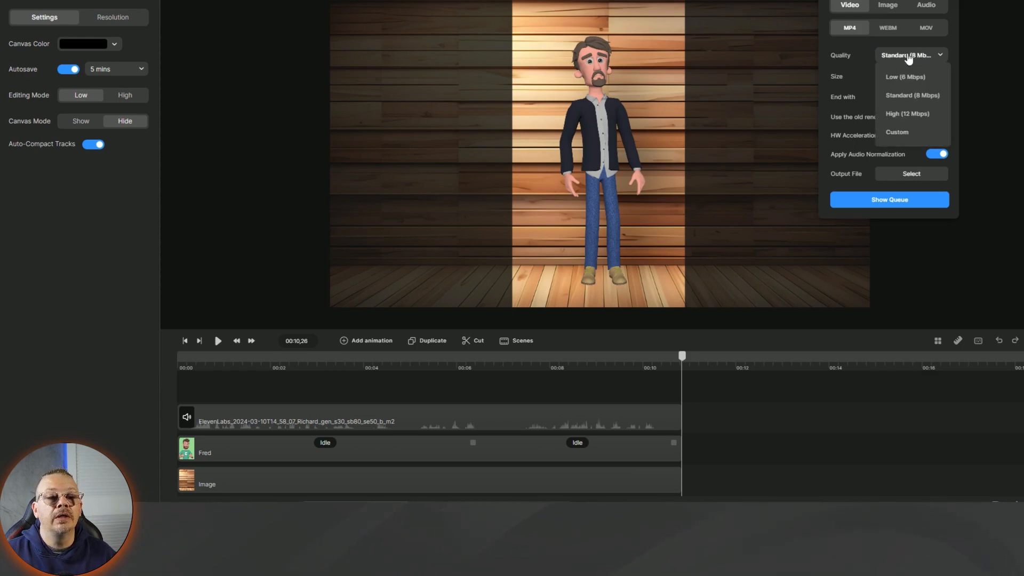
{"action": "left_click", "coordinate": [855, 44]}
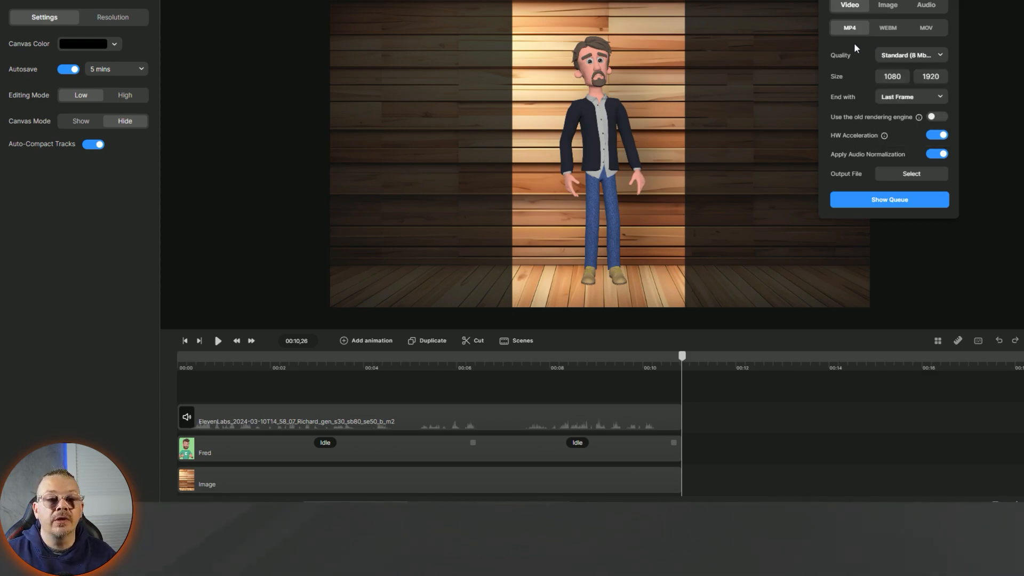
{"action": "left_click", "coordinate": [910, 174]}
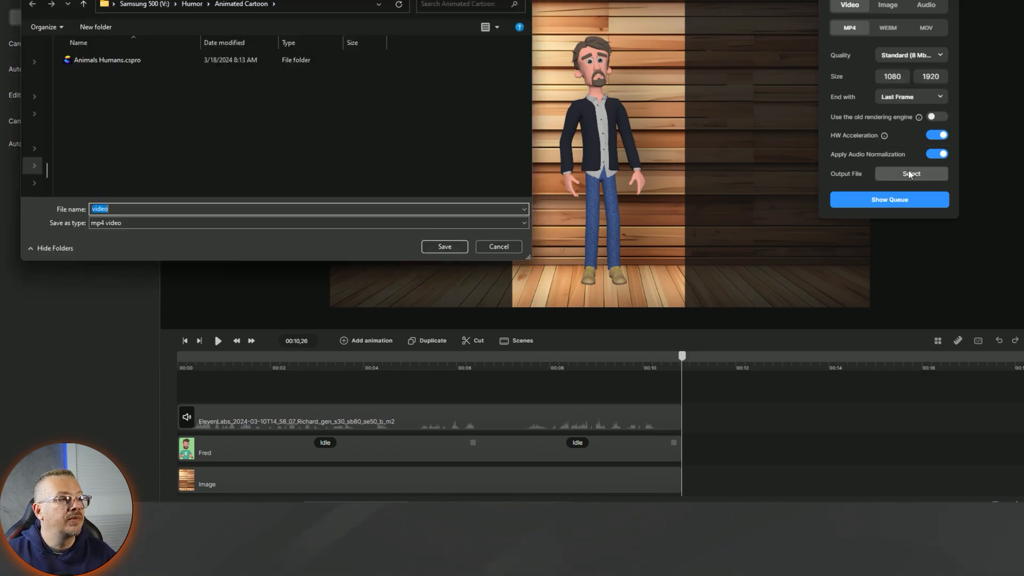
{"action": "type", "text": "Animals Humans Cartoon"}
{"action": "left_click", "coordinate": [444, 246]}
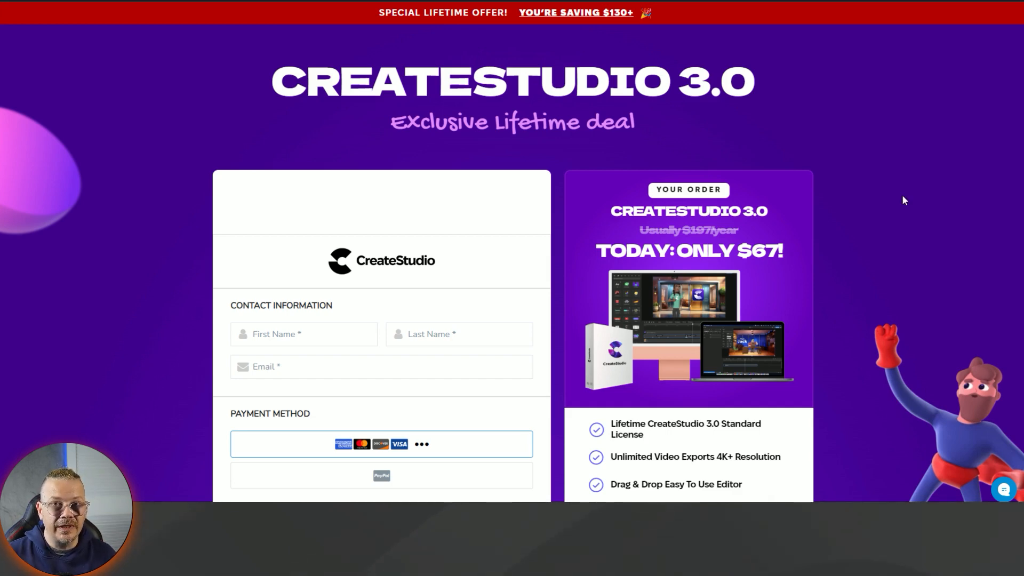
- Leave the CreateStudio 3.0 checkout page and return to the CreateStudio editor window
{"action": "scroll", "coordinate": [904, 200], "scroll_direction": "down", "scroll_amount": 6}
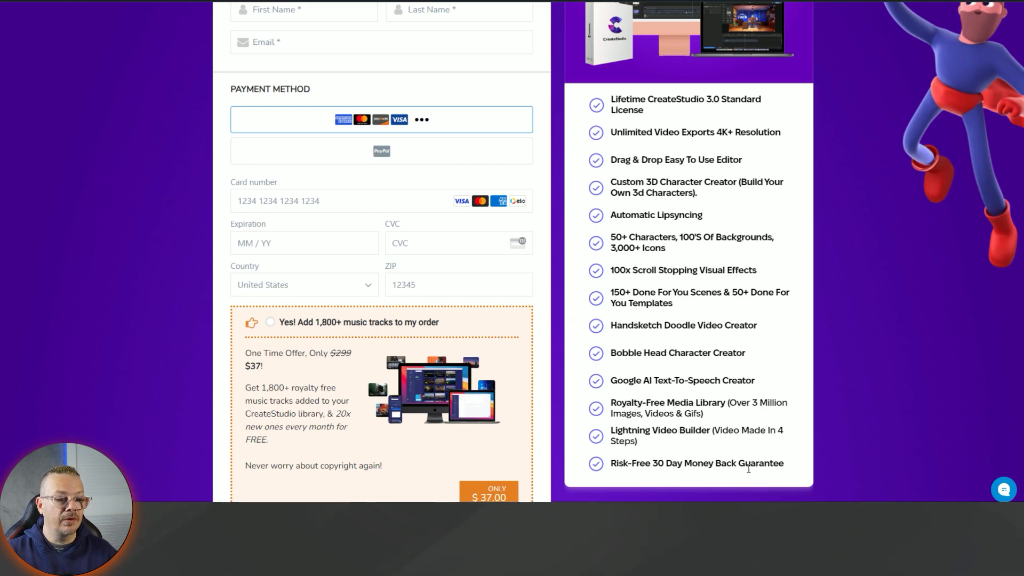
{"action": "scroll", "coordinate": [866, 328], "scroll_direction": "up", "scroll_amount": 6}
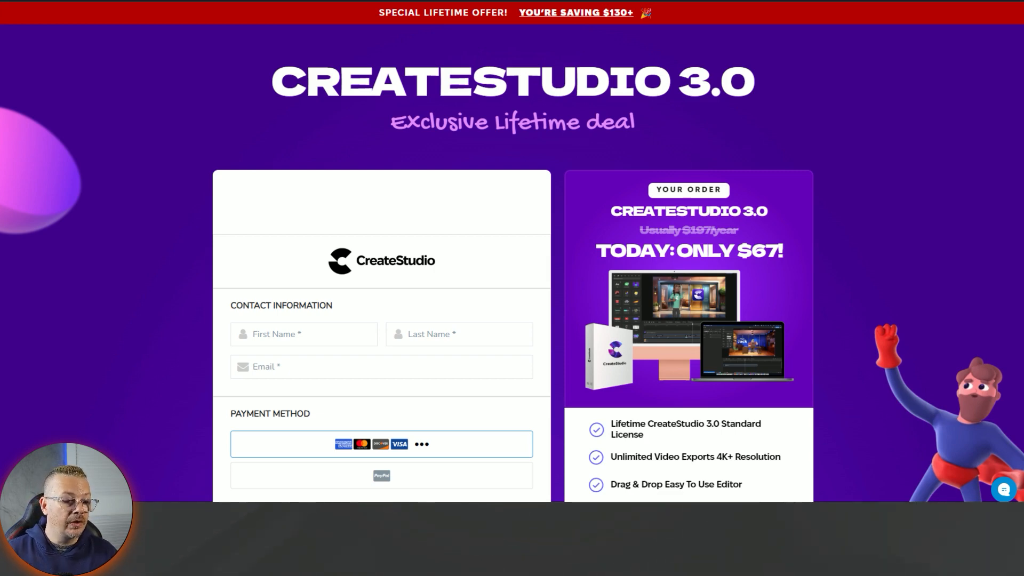
{"action": "mouse_move", "coordinate": [603, 555]}
{"action": "left_click", "coordinate": [565, 475]}
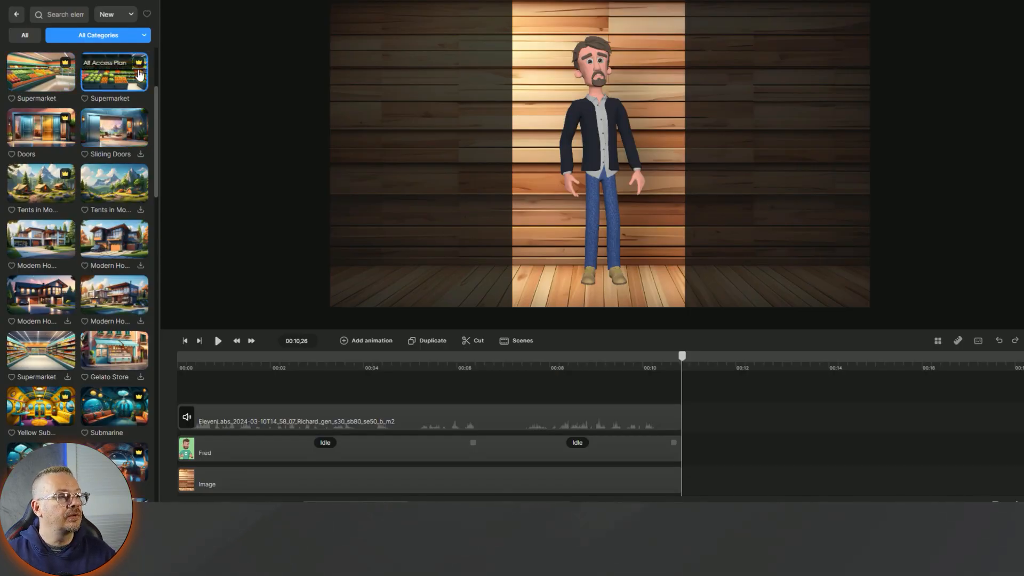
- Scroll down through the backgrounds library scenes
{"action": "scroll", "coordinate": [63, 214], "scroll_direction": "down", "scroll_amount": 15}
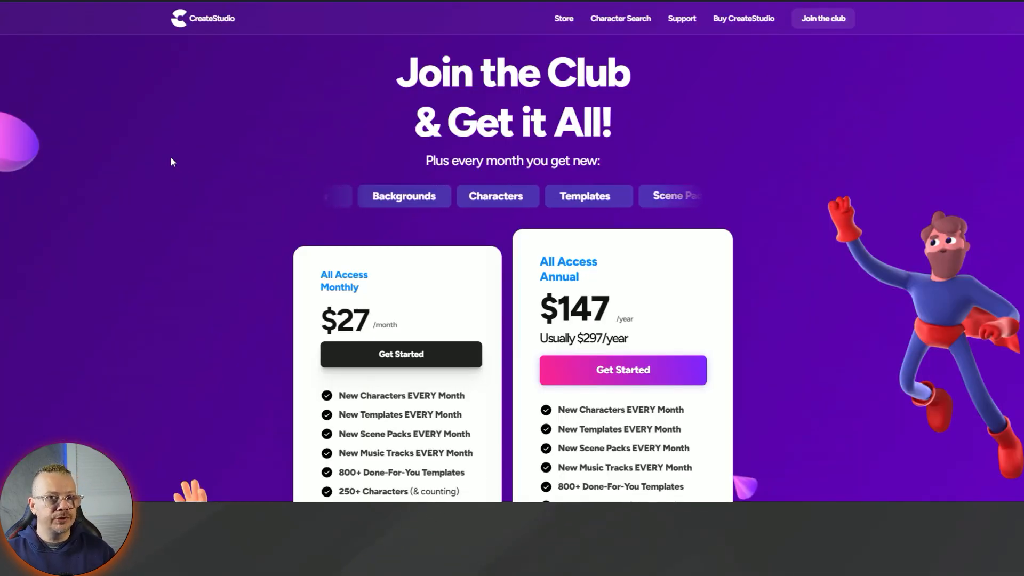
- Scroll down the Join the Club page to view the All Access plan cards
{"action": "scroll", "coordinate": [187, 182], "scroll_direction": "down", "scroll_amount": 3}
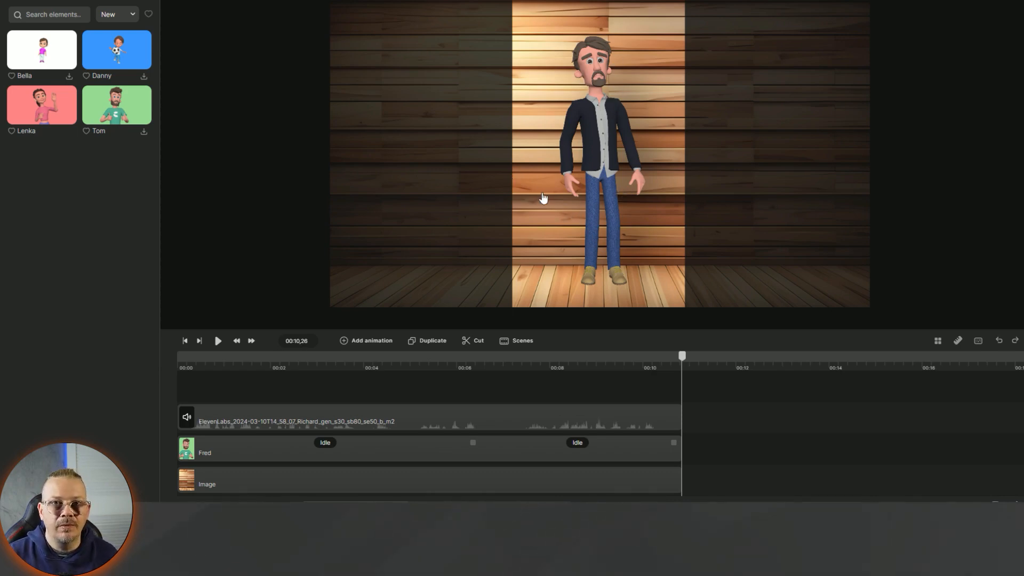
- Change Fred's second action from Idle to Talking on the phone
{"action": "left_click", "coordinate": [581, 452]}
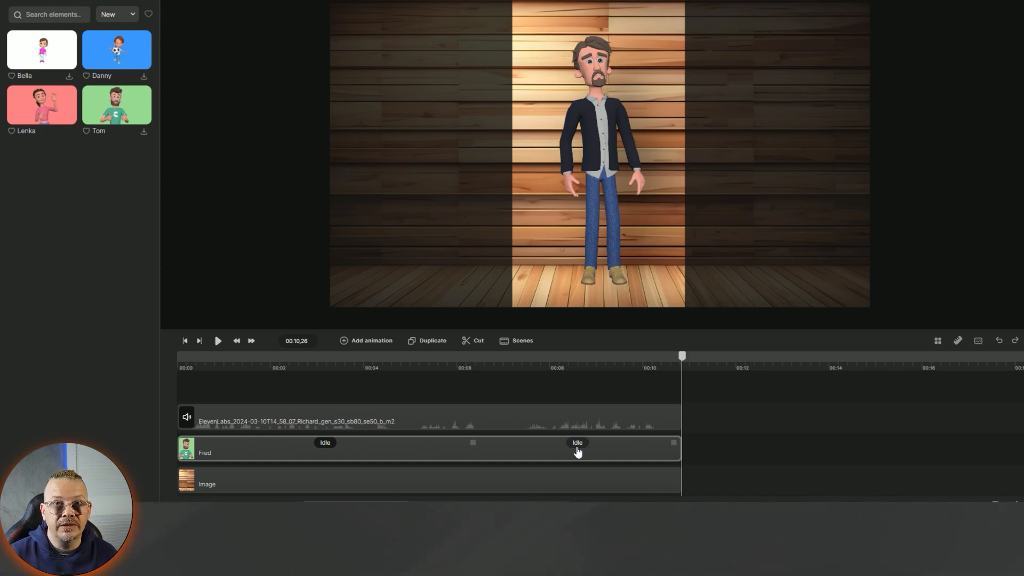
{"action": "left_click", "coordinate": [578, 452]}
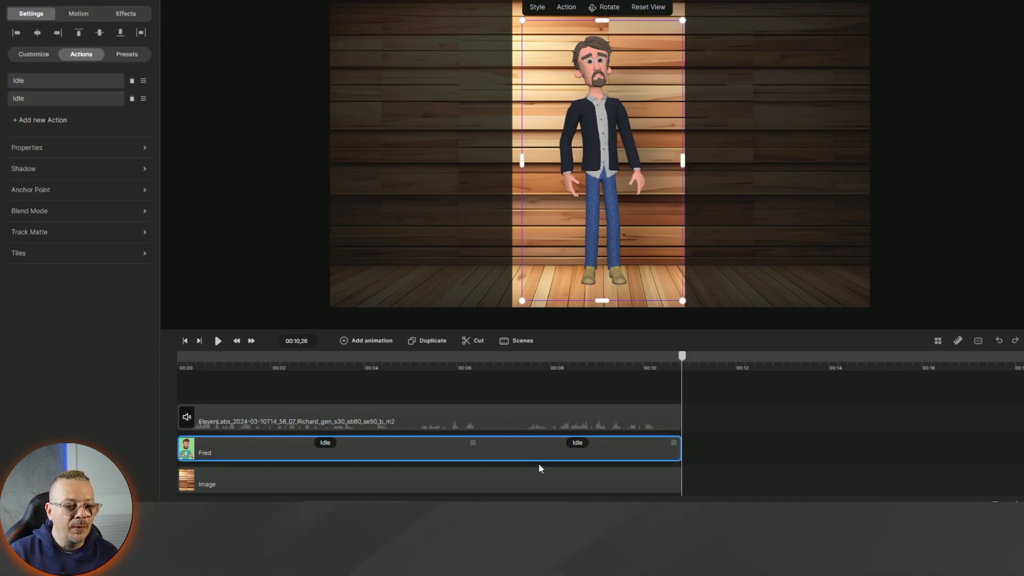
{"action": "left_click", "coordinate": [577, 444]}
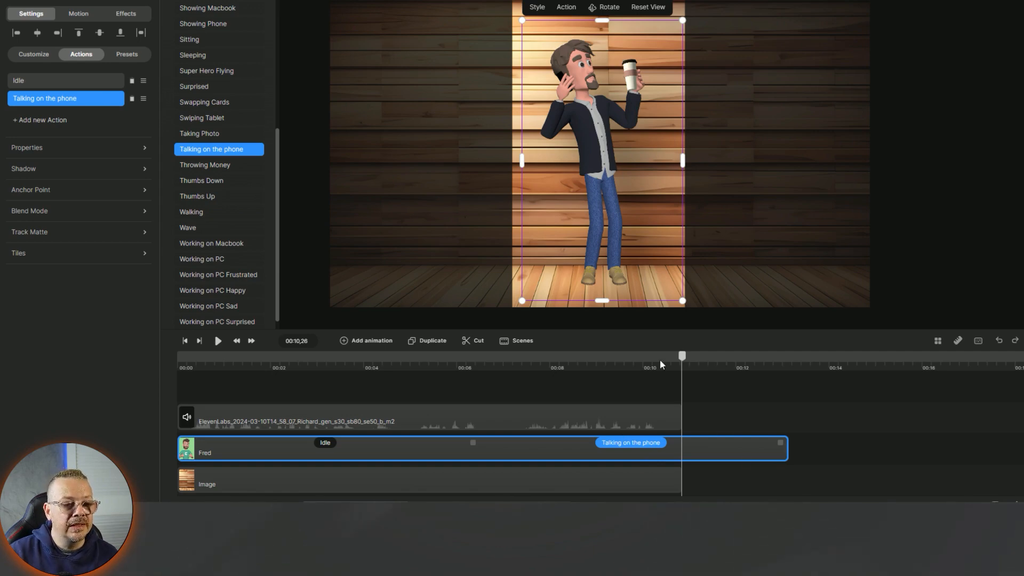
- Preview the phone action around 00:09,07, check its settings, then deselect Fred
{"action": "left_click", "coordinate": [606, 360]}
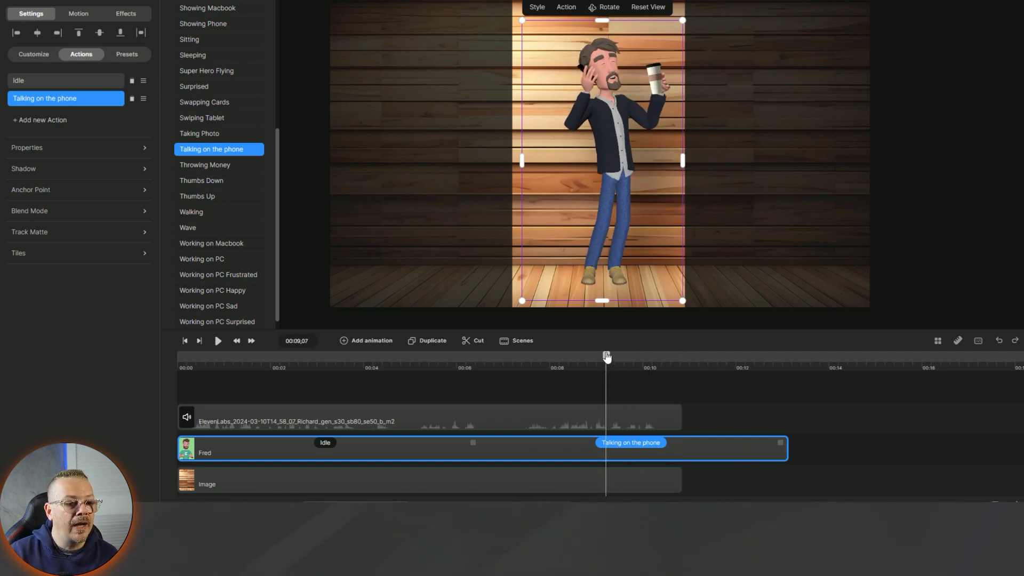
{"action": "left_click_drag", "start_coordinate": [607, 358], "coordinate": [613, 357]}
{"action": "left_click", "coordinate": [643, 450]}
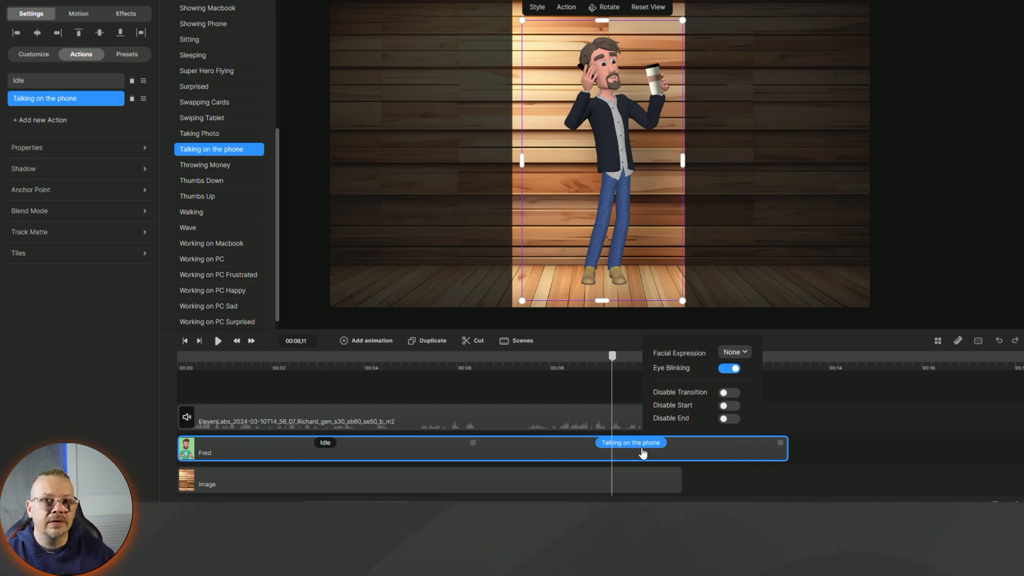
{"action": "left_click", "coordinate": [960, 82]}
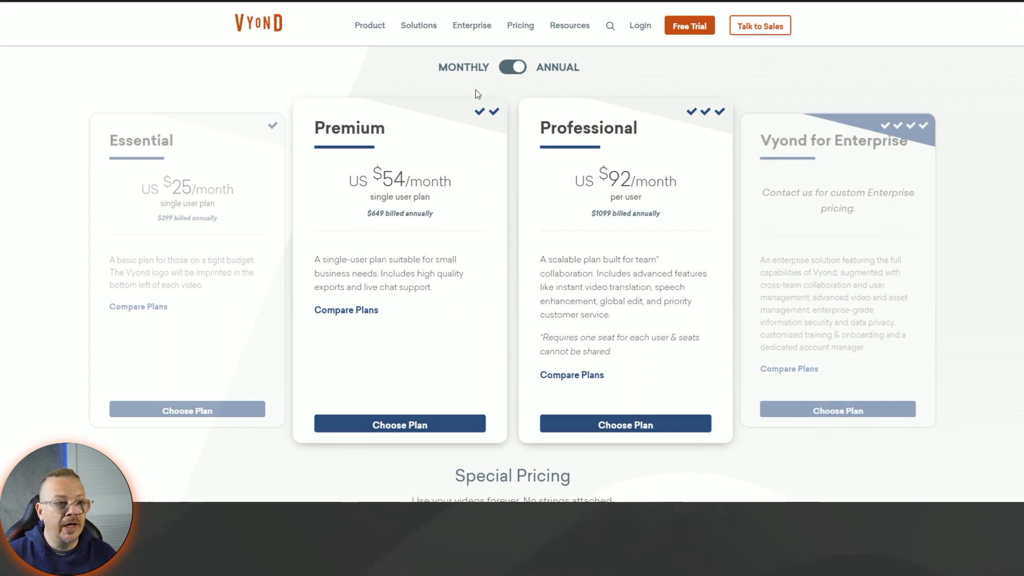
{"action": "left_click", "coordinate": [512, 68]}
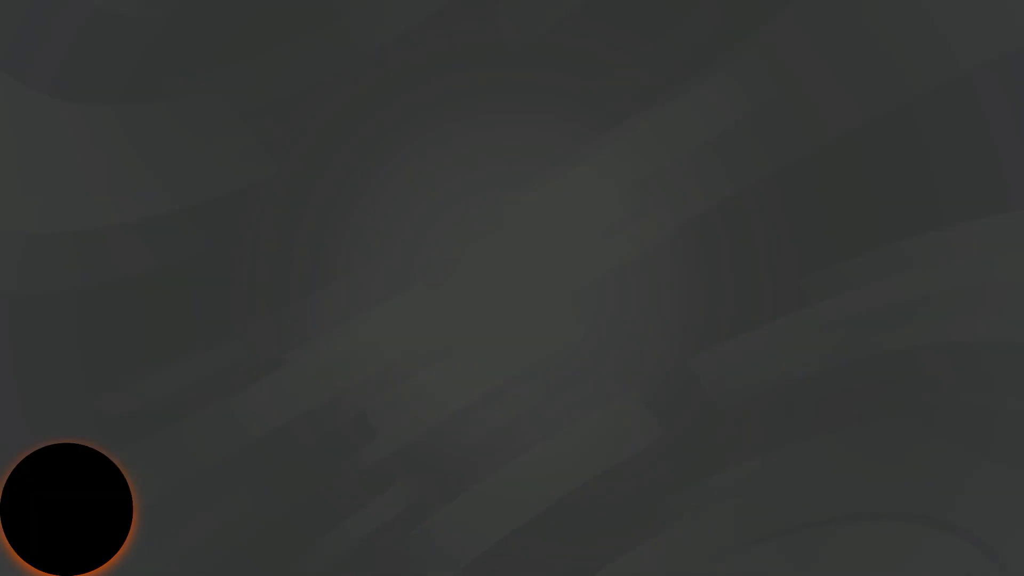
{"action": "left_click", "coordinate": [513, 67]}
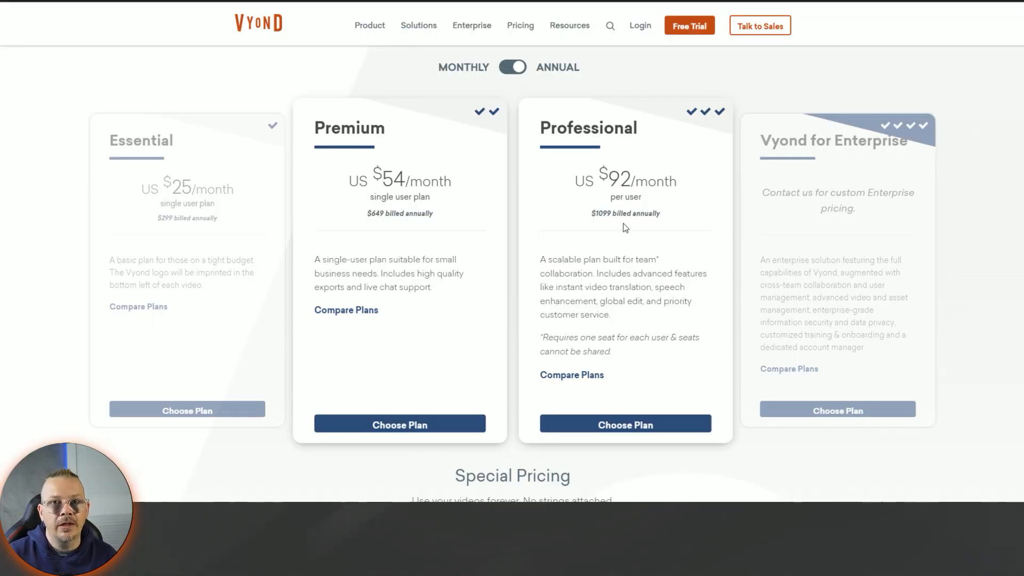
{"action": "scroll", "coordinate": [764, 134], "scroll_direction": "up", "scroll_amount": 2}
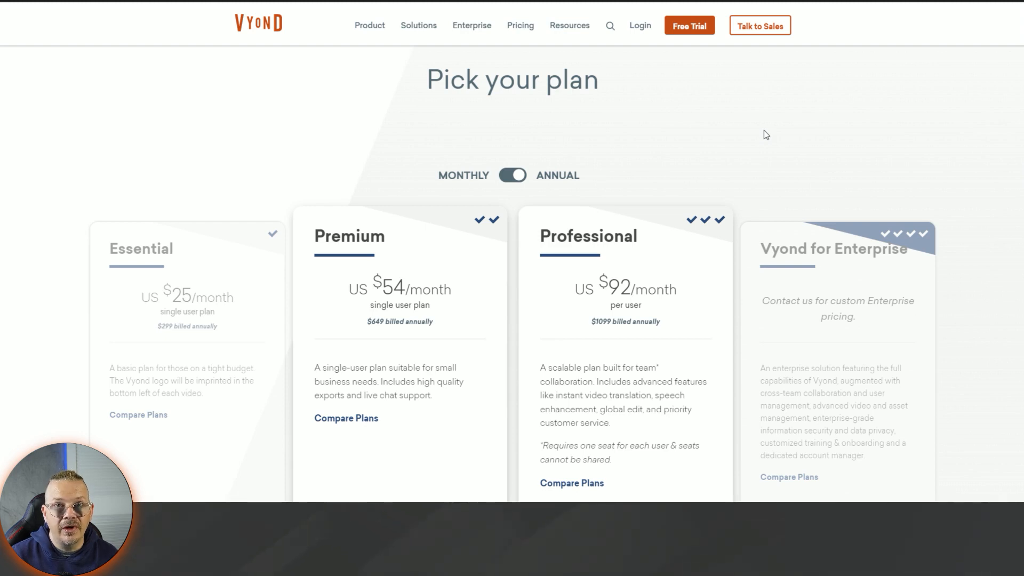